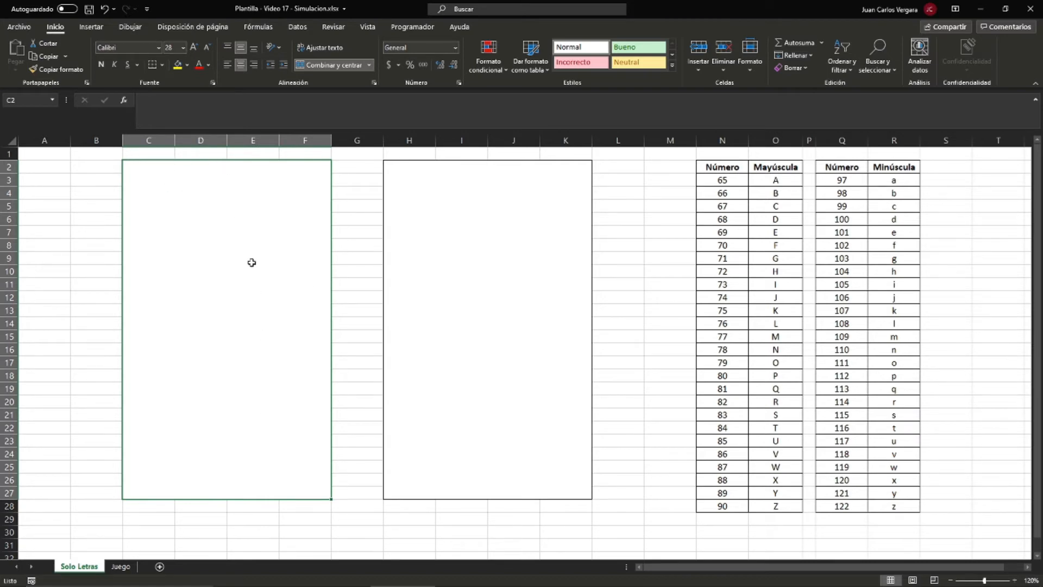
- Enter =ALEATORIO.ENTRE(65;90) in the merged cell C2 to generate a random uppercase letter code
type("=")
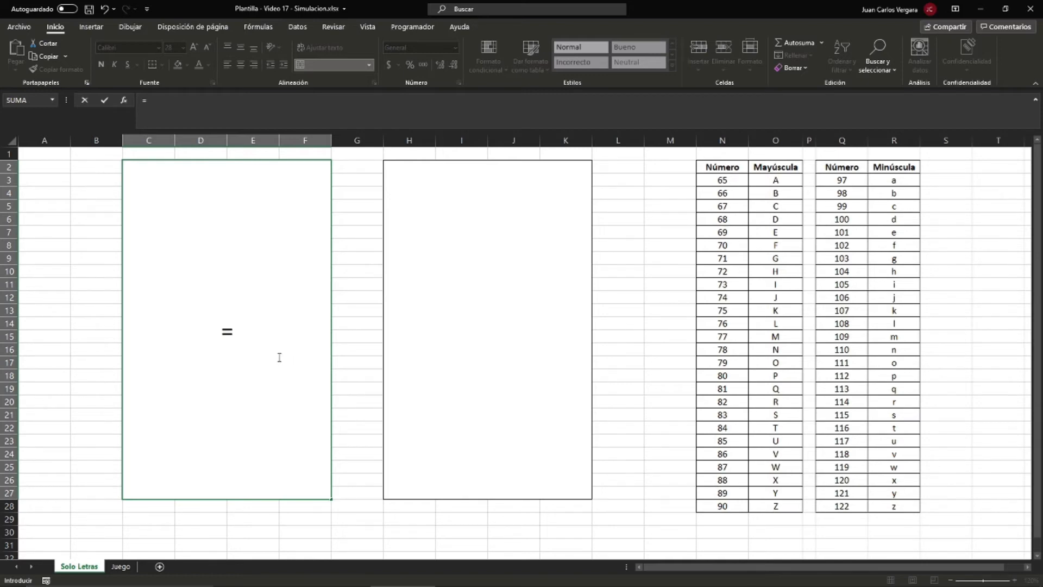
type("ALE")
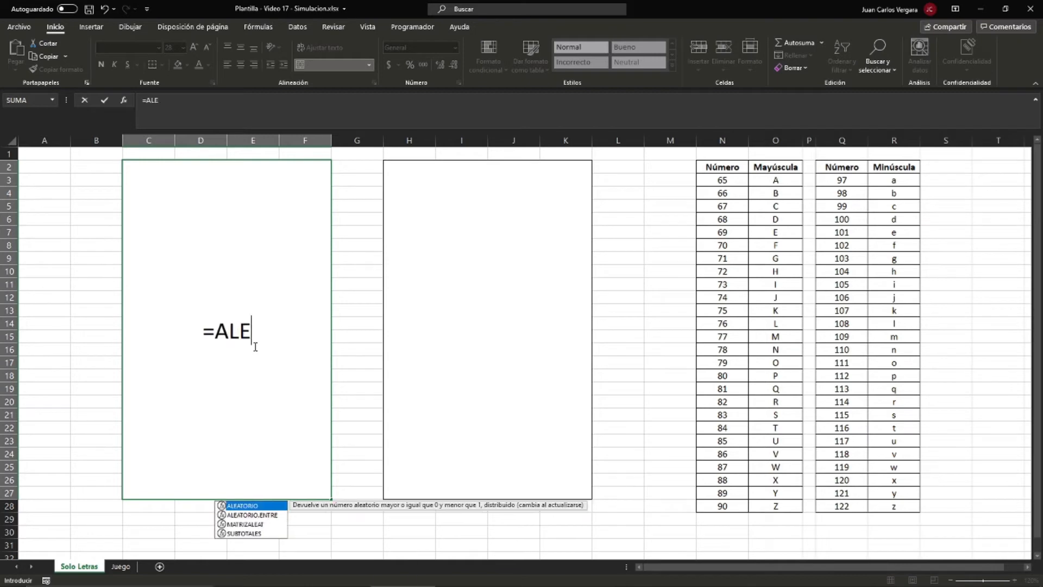
key("Down")
key("Tab")
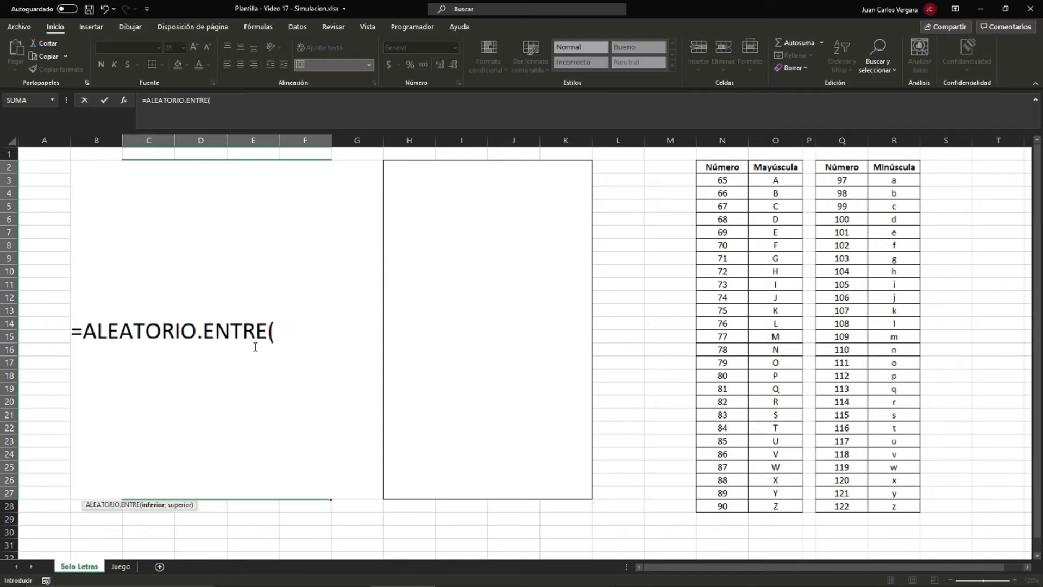
type("65;90")
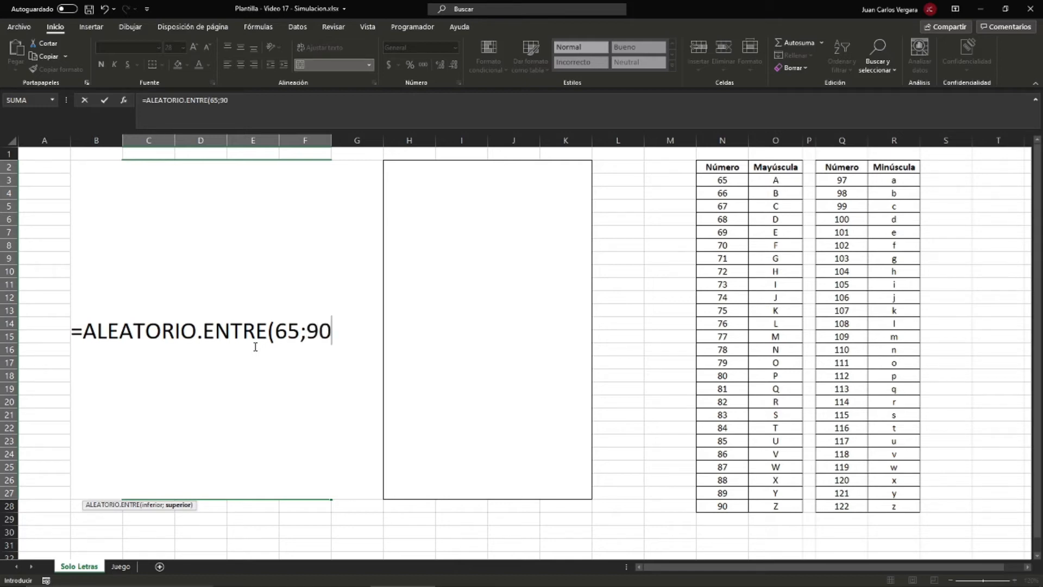
type(")")
key("Return")
- Recalculate the sheet several times and compare C2's random number with the Mayúscula code table
left_click(255, 347)
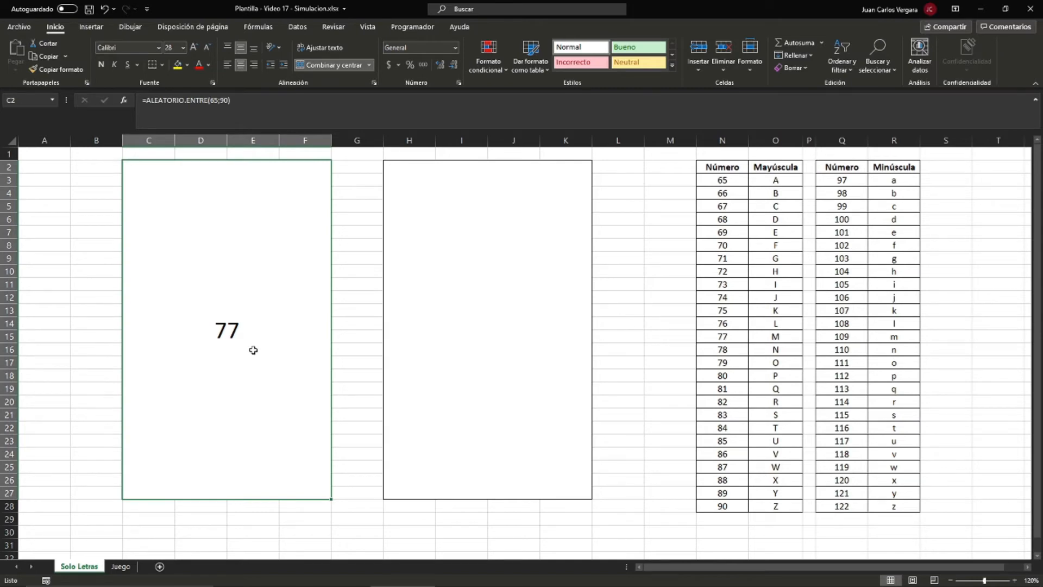
key("F9")
key("F9")
key("F9")
key("F9")
key("F9")
left_click(773, 210)
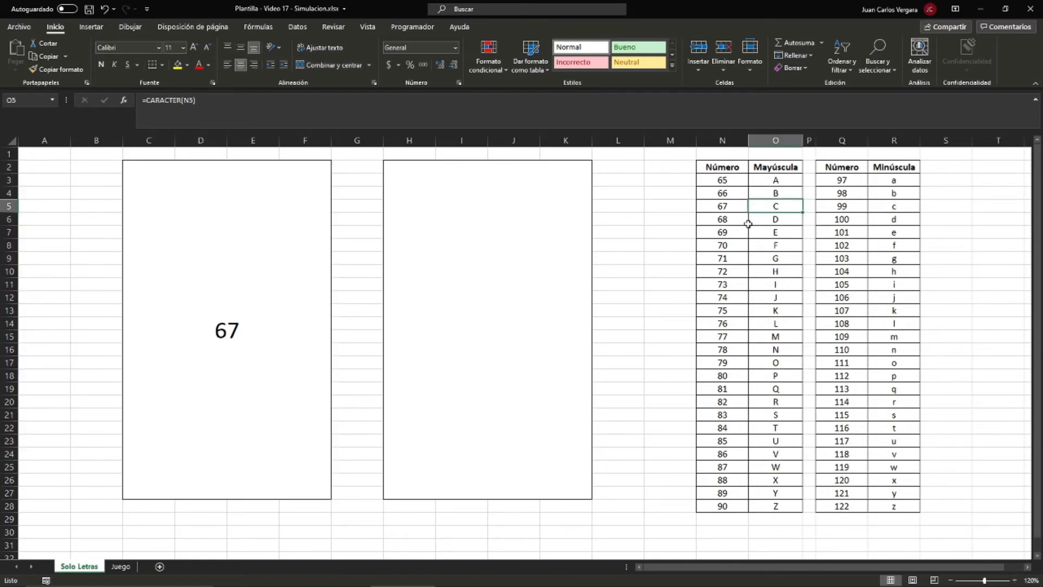
key("F9")
left_click(783, 296)
left_click(201, 327)
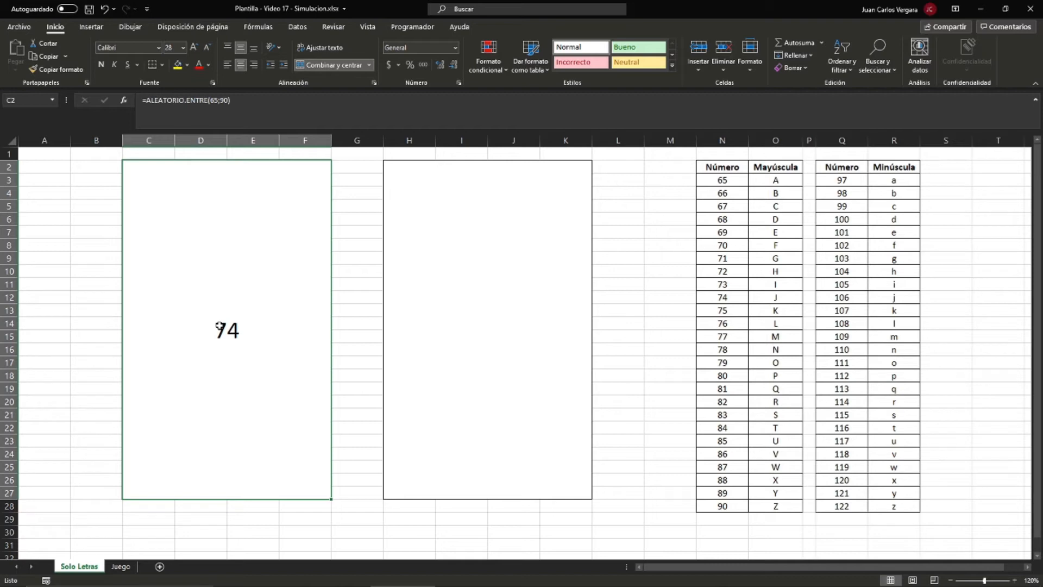
- Wrap C2's formula in CARACTER so it reads =CARACTER(ALEATORIO.ENTRE(65;90)), and recalculate to test it
double_click(220, 325)
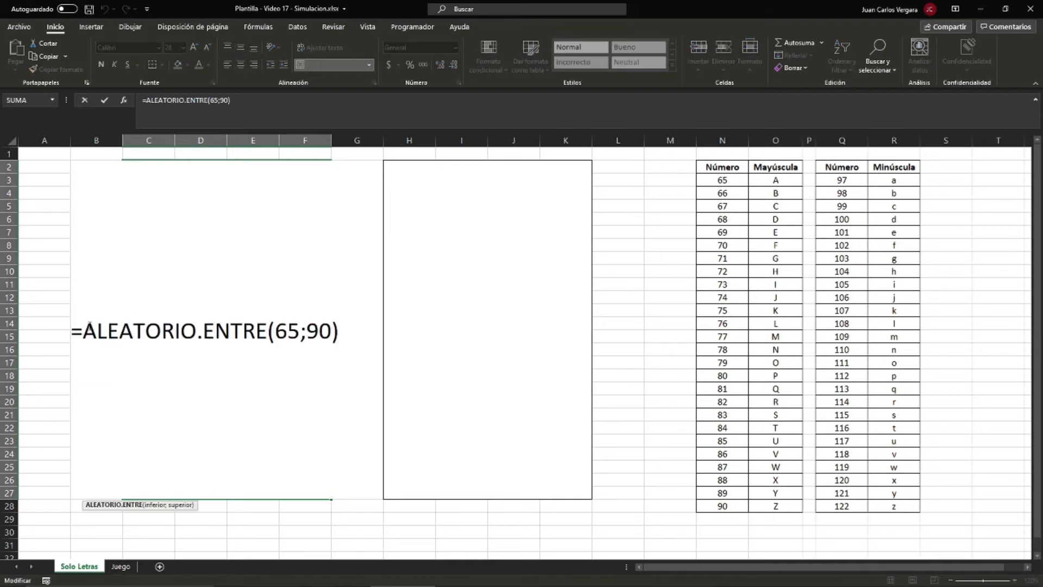
type("CARA")
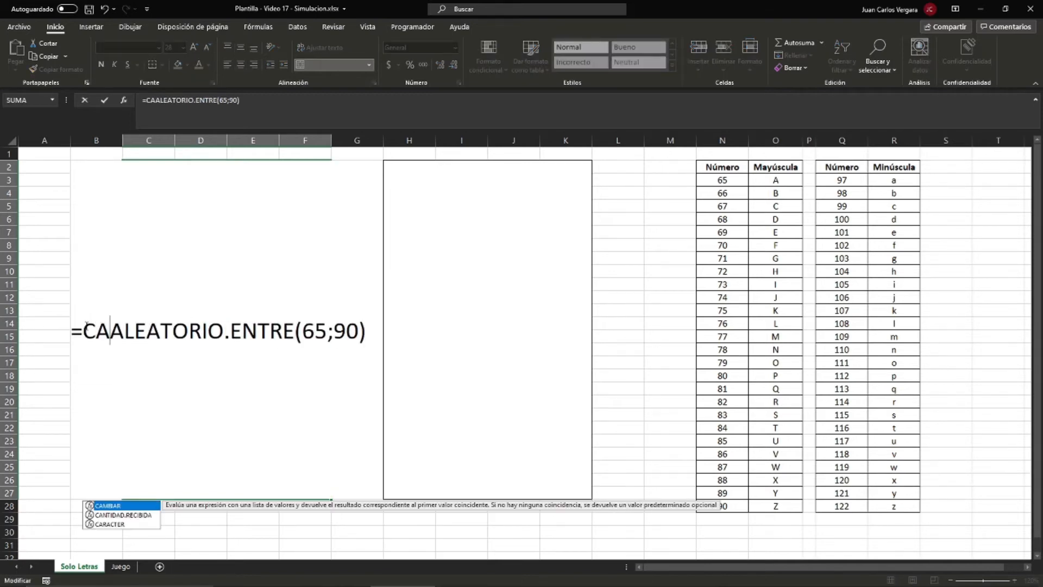
key("Tab")
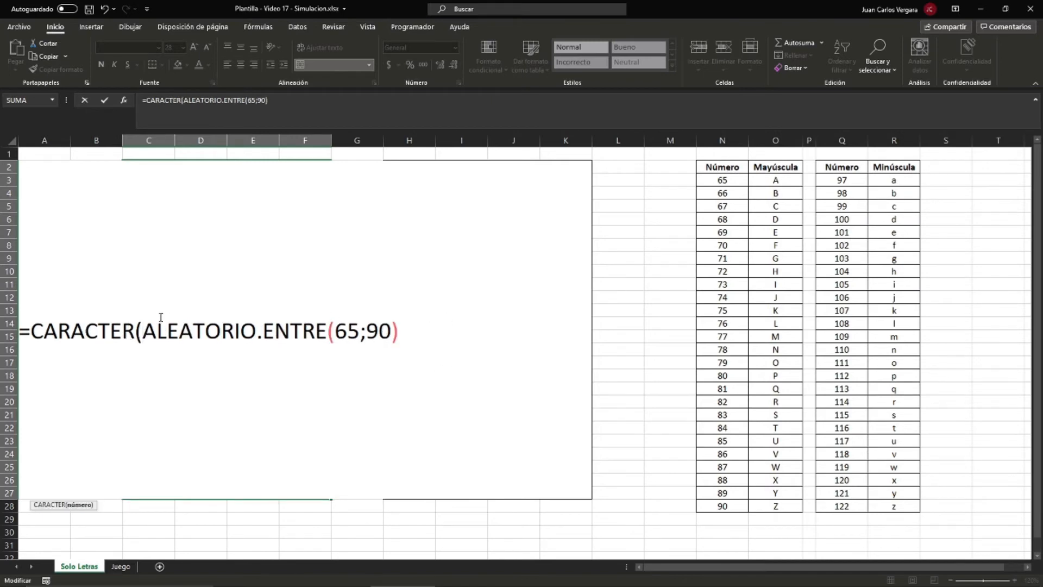
left_click(428, 325)
type(")")
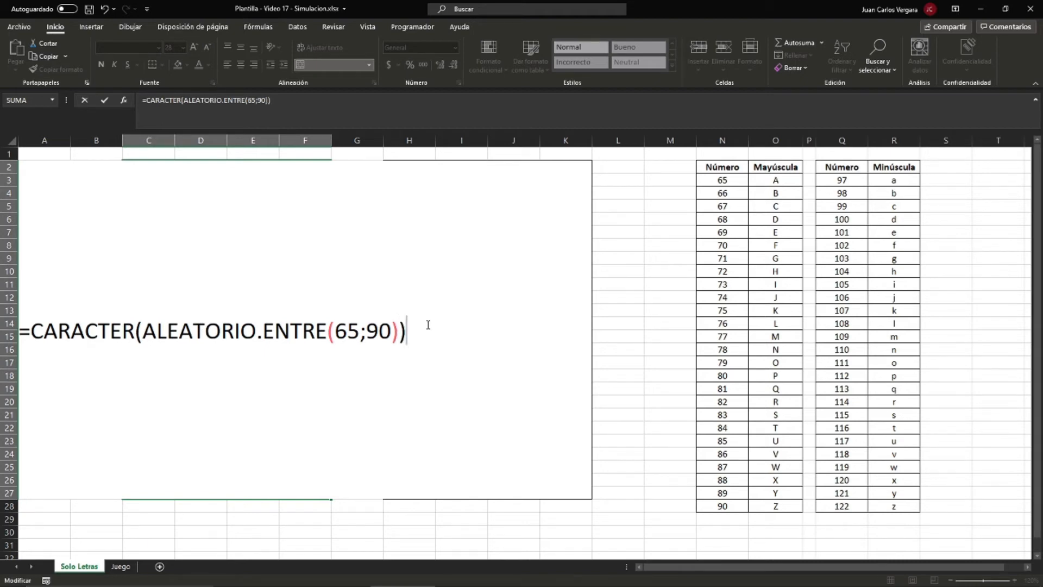
key("Return")
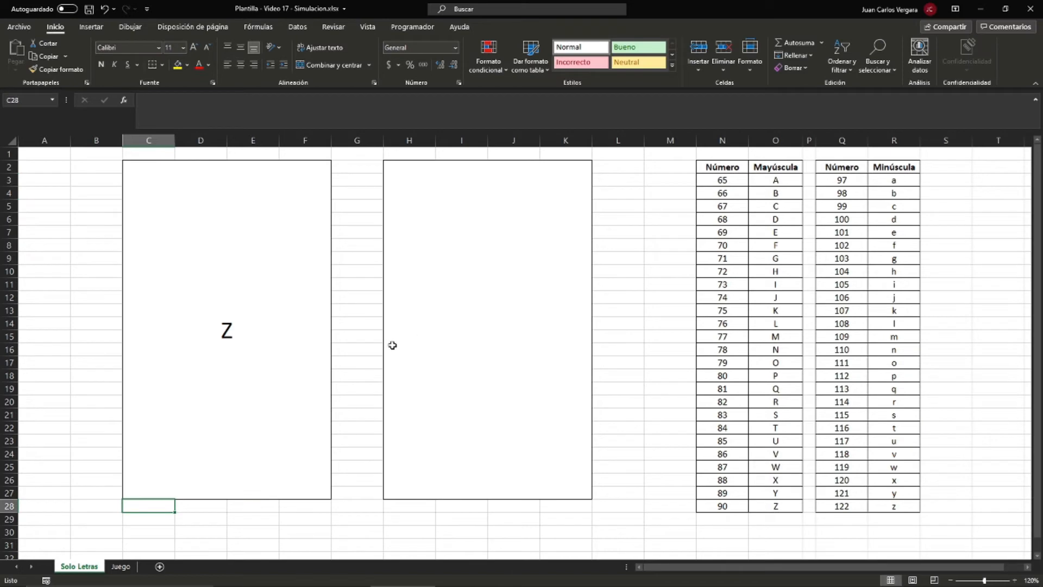
left_click(222, 319)
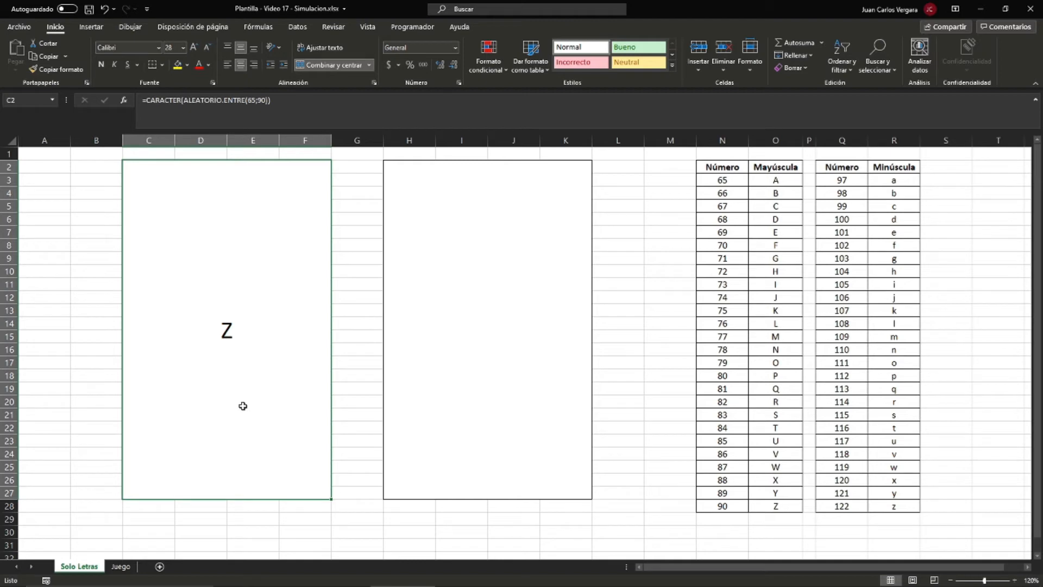
key("F9")
- Enter =ALEATORIO.ENTRE(97;122) in the merged cell H2 to generate a random lowercase letter code
left_click(498, 343)
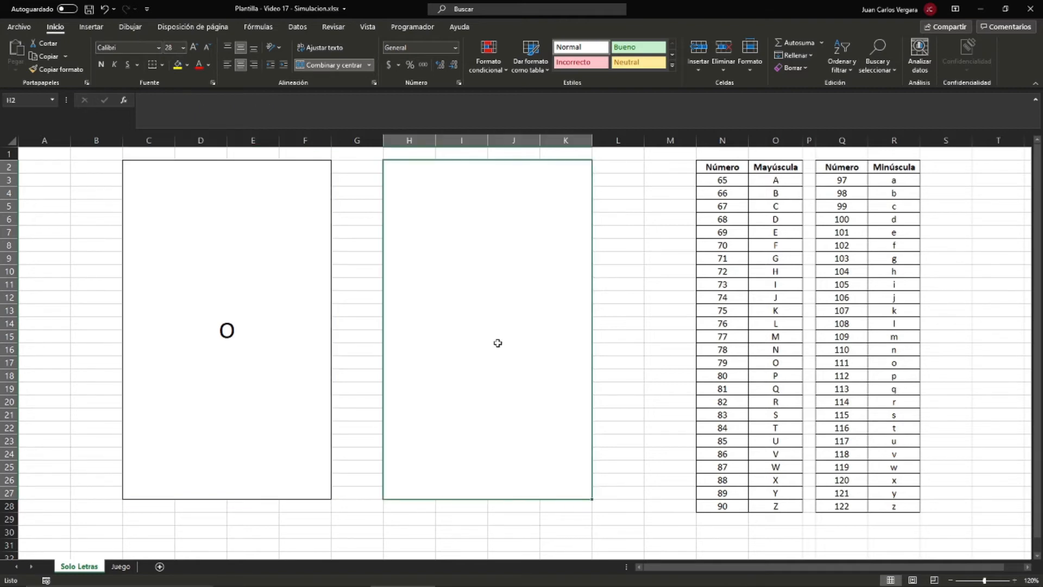
type("=ALE")
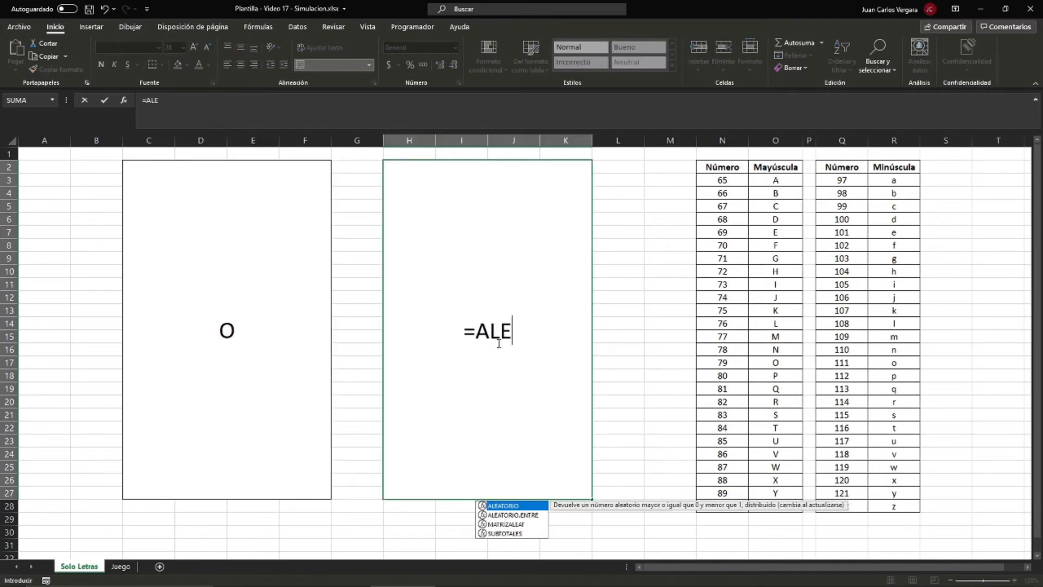
key("Down")
key("Tab")
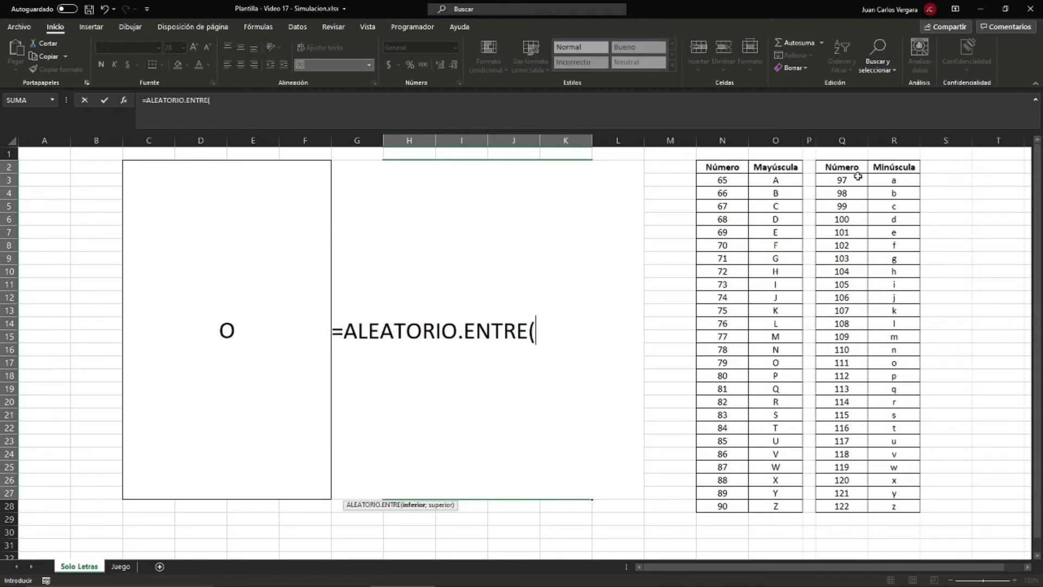
type("97;122")
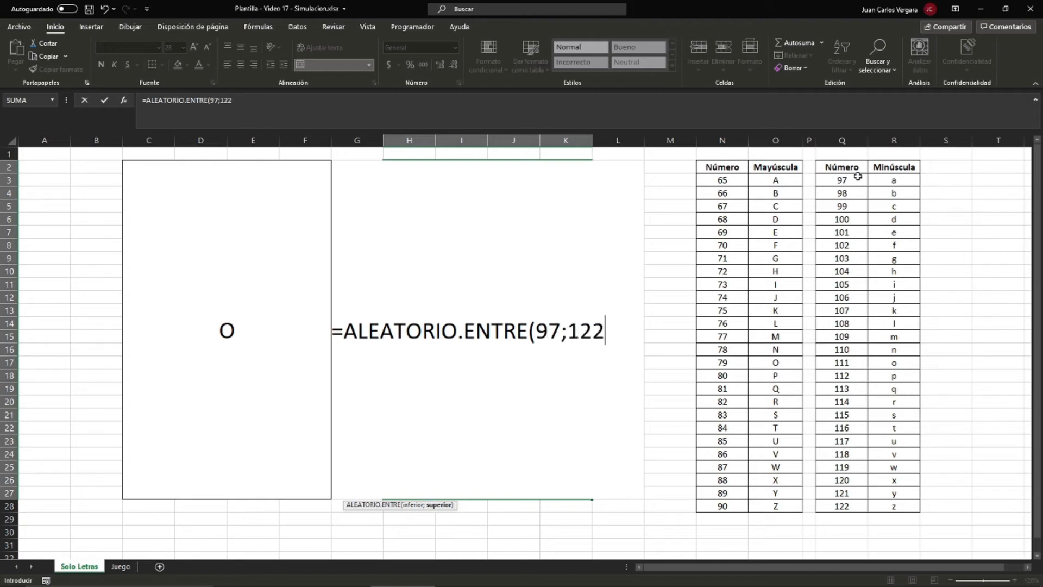
type(")")
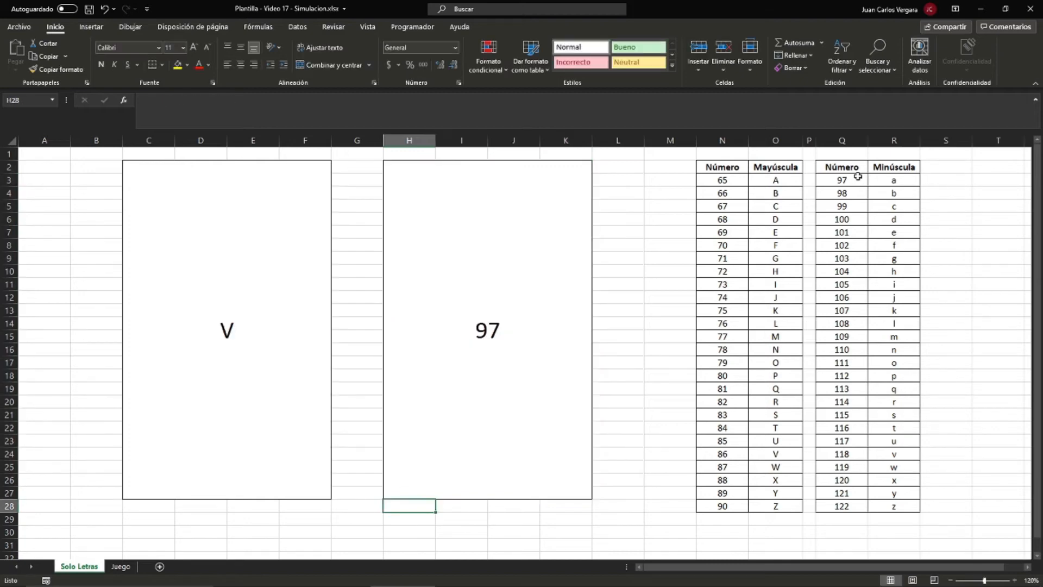
key("Return")
- Convert H2's random number to a lowercase letter with =CARACTER(ALEATORIO.ENTRE(97;122))
double_click(496, 322)
left_click(346, 325)
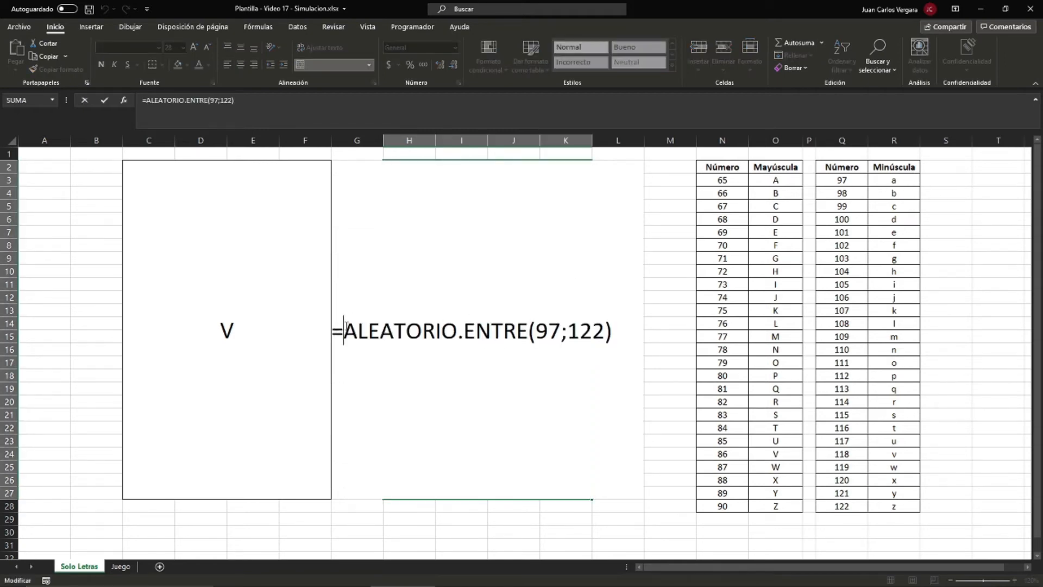
type("CAR")
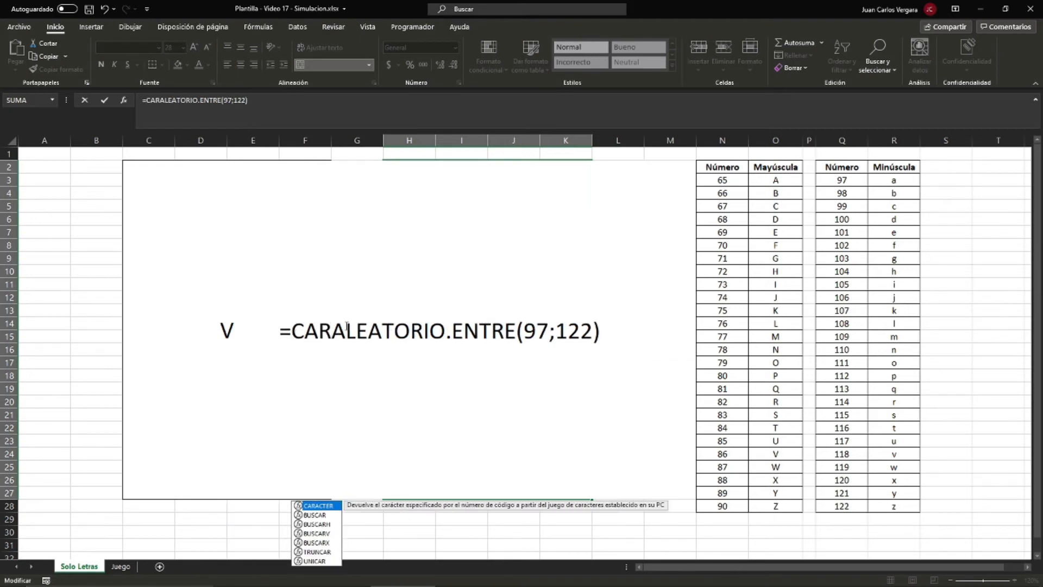
key("Tab")
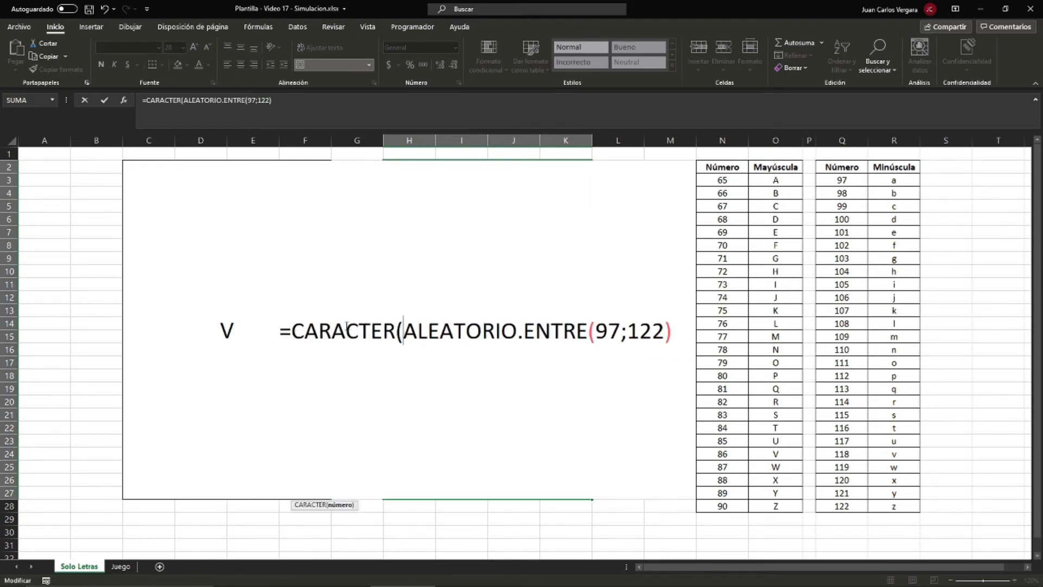
left_click(670, 325)
type(")")
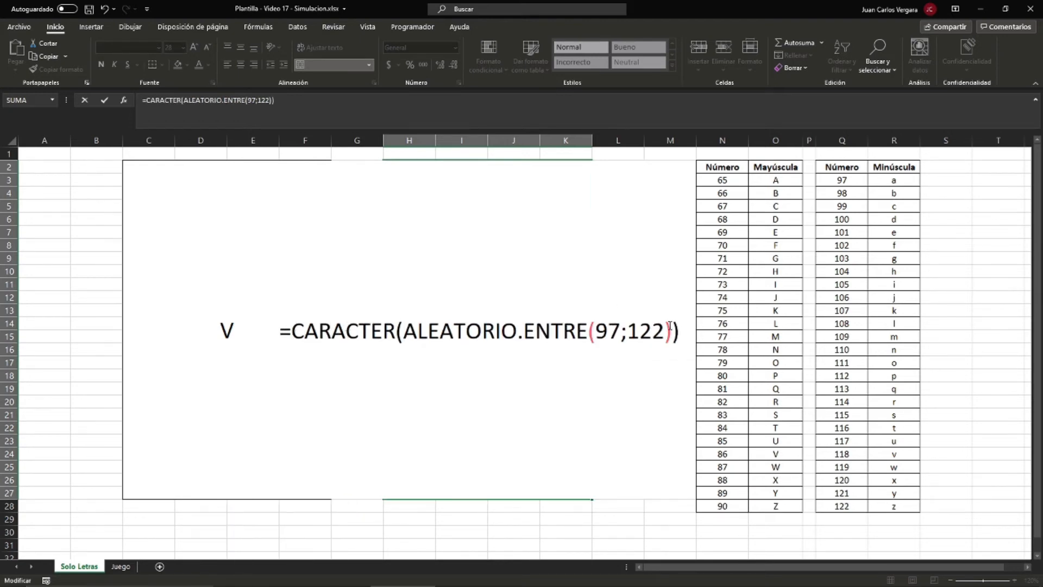
key("Return")
left_click(556, 347)
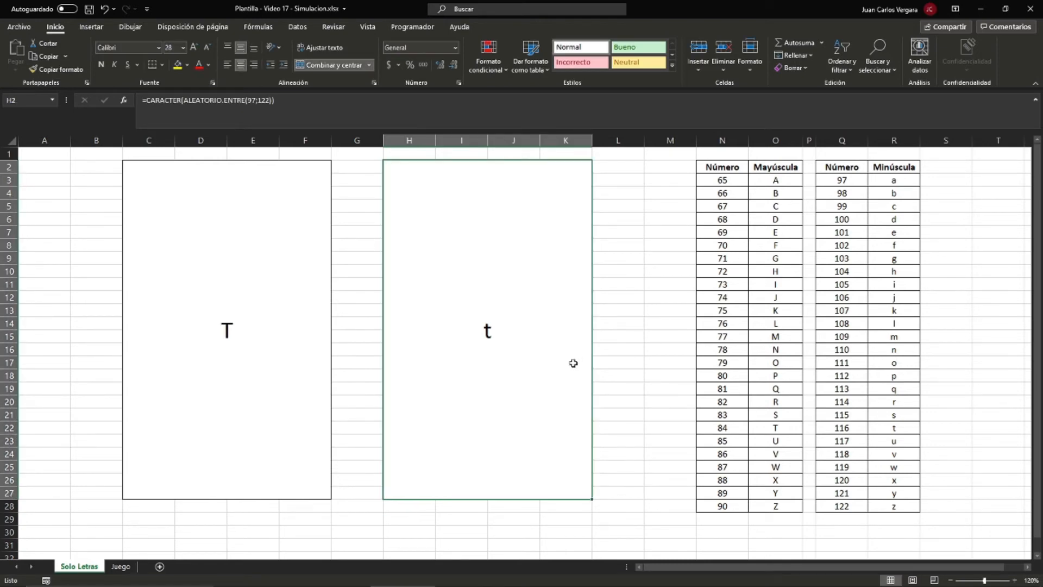
- On the Juego sheet, enter =ALEATORIO.ENTRE(65;90) in the merged cell O11 of the last tile in the lower row
left_click(120, 566)
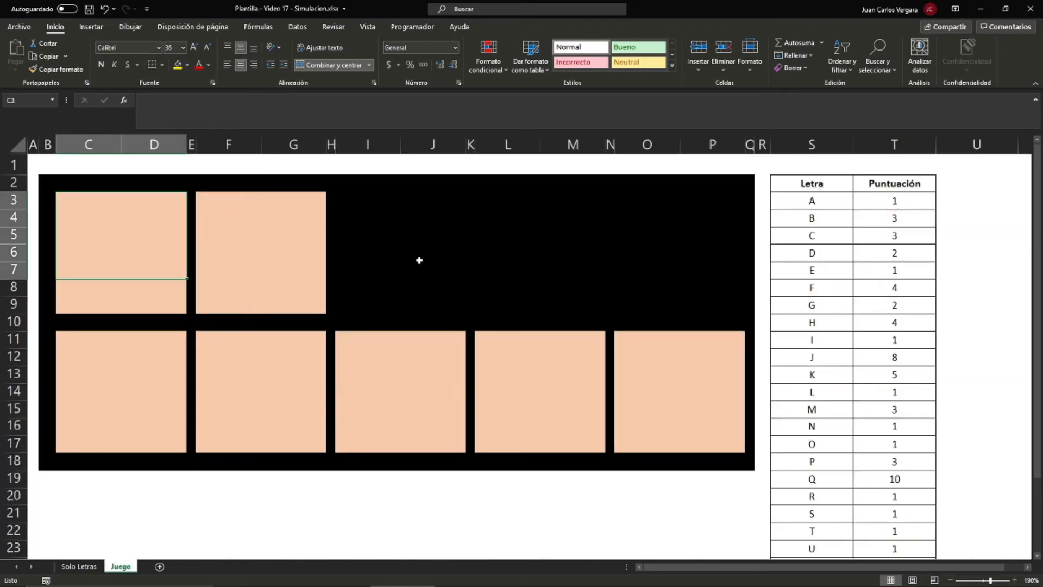
left_click(653, 358)
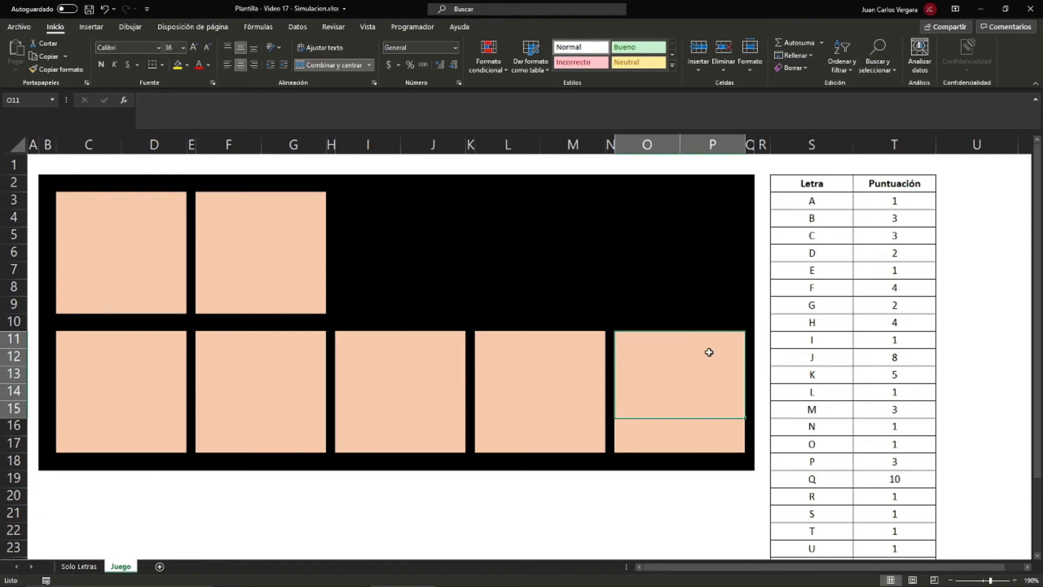
type("=")
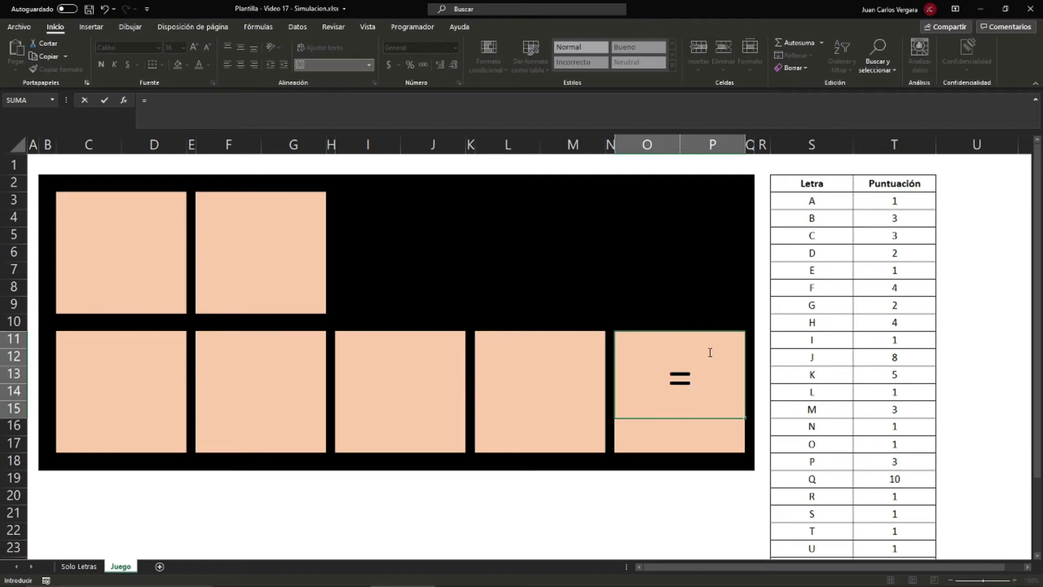
type("ALEA")
key("Down")
key("Tab")
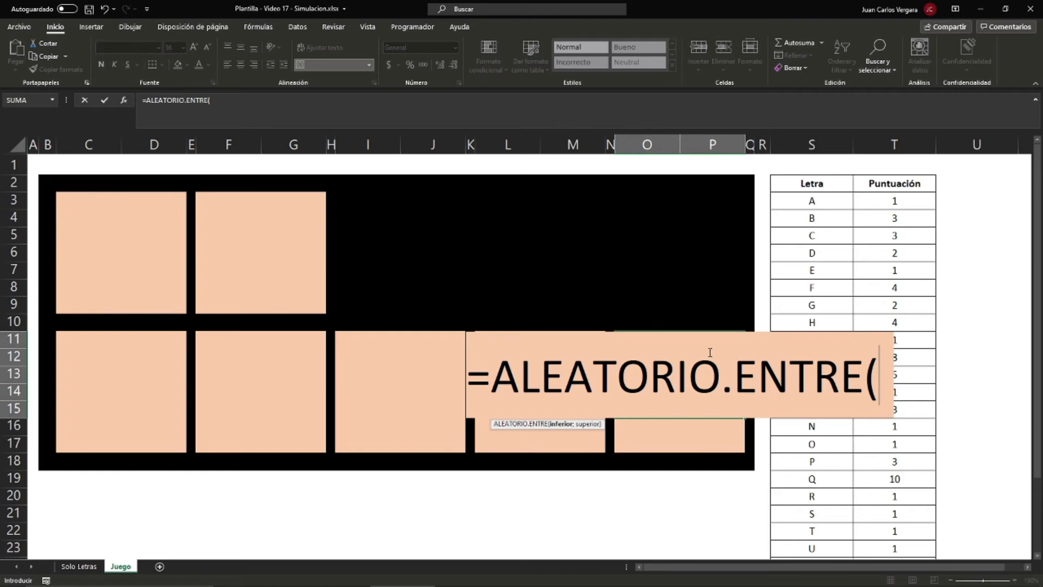
type("65;")
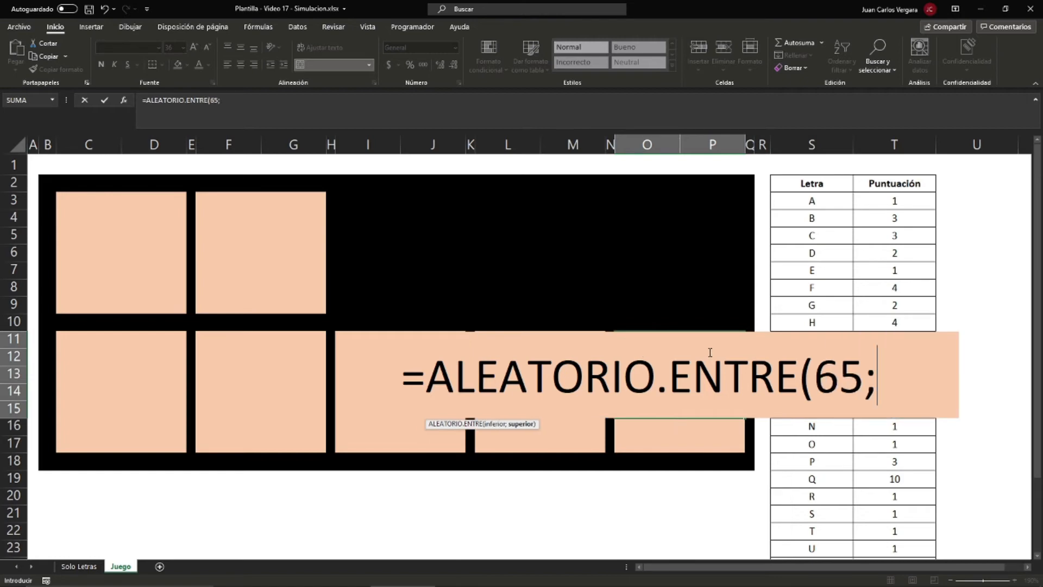
type("90)")
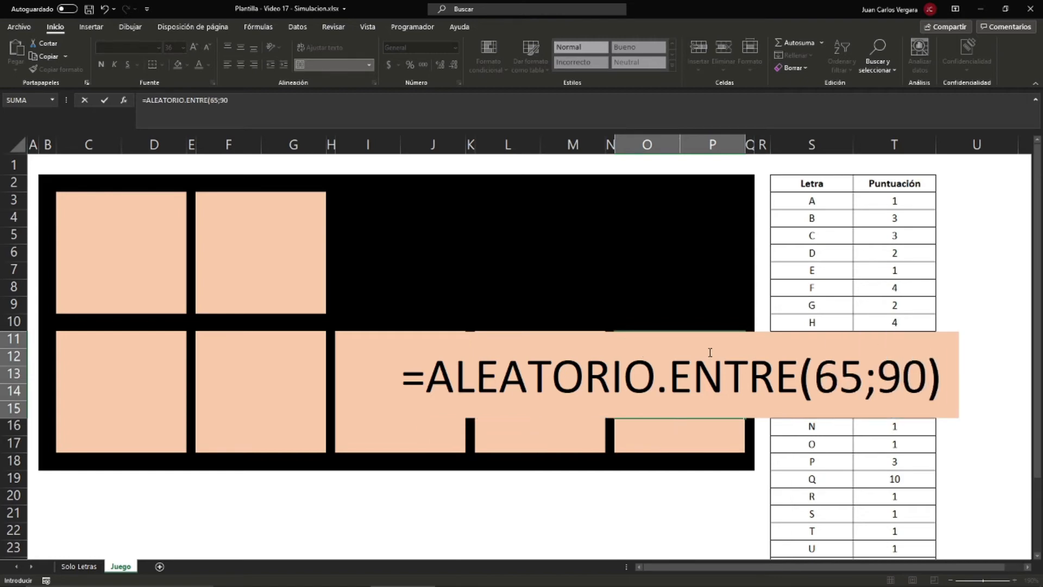
key("Return")
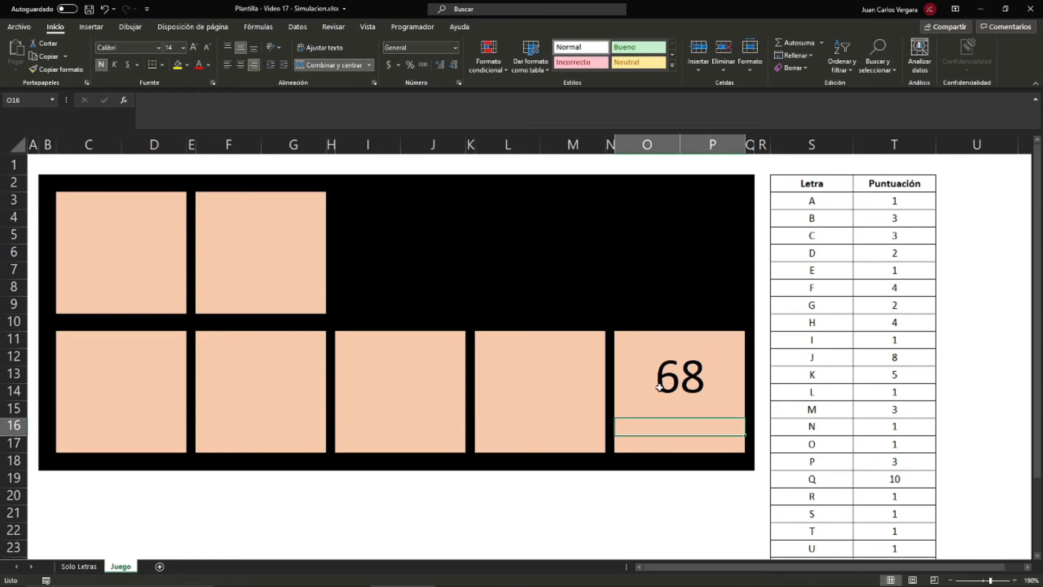
- Wrap O11's formula in the CARÁCTER function so the tile returns a random uppercase letter
double_click(729, 389)
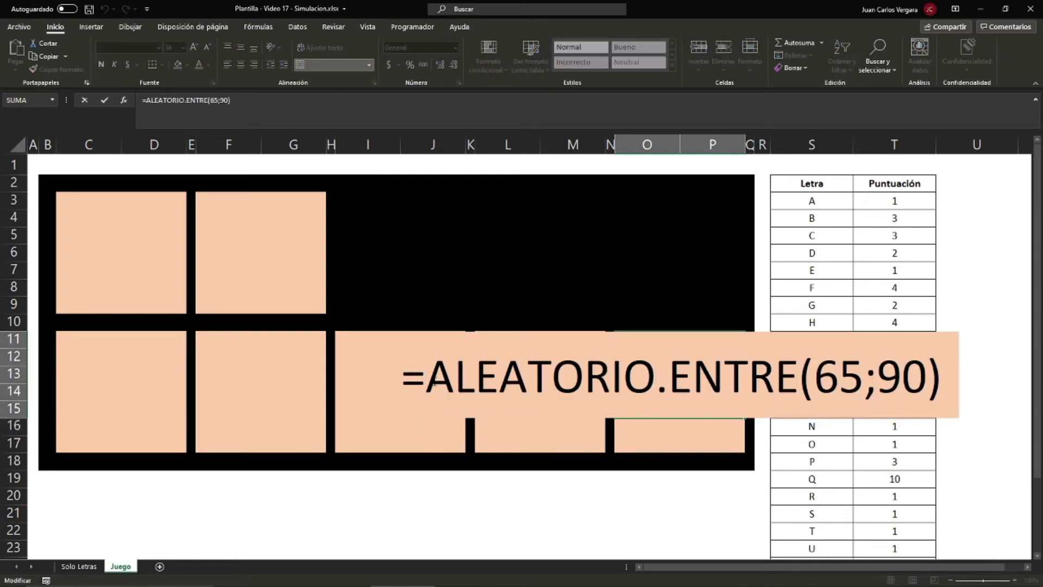
type("CARÁCTER(")
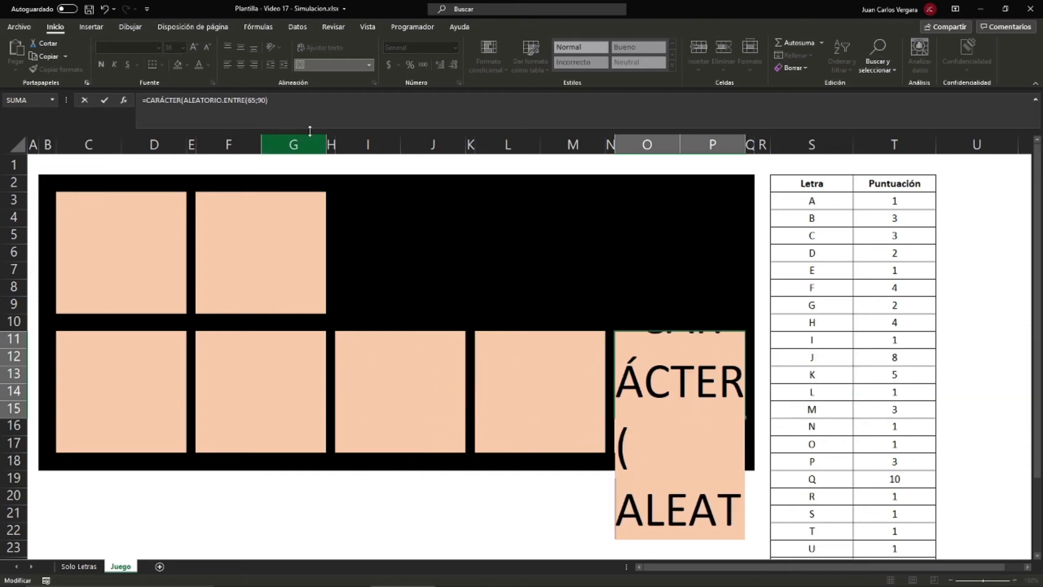
left_click(323, 103)
type(")")
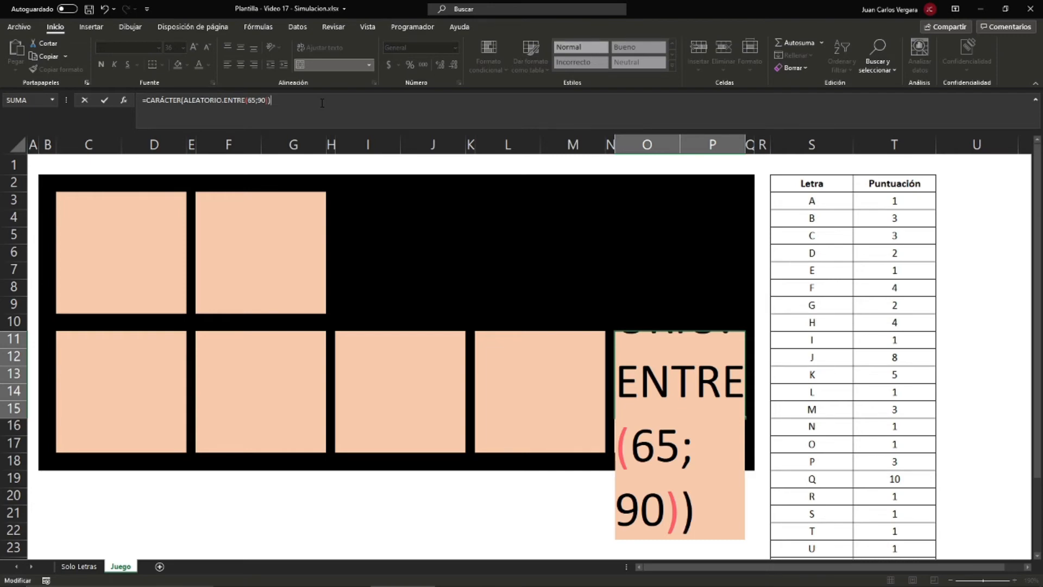
key("Return")
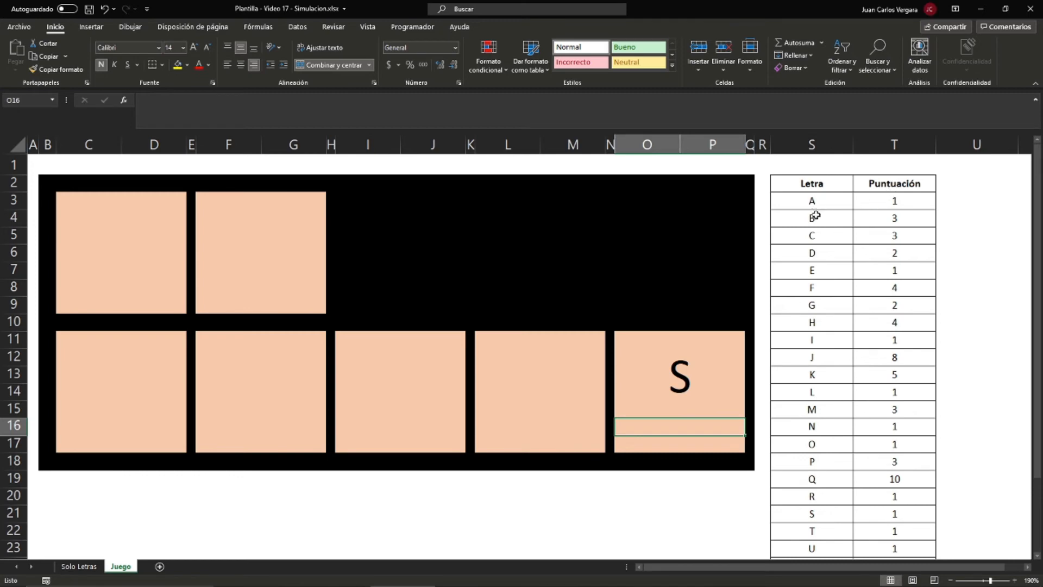
- Examine the Letra and Puntuación table down to the letter Z
left_click(895, 216)
scroll(754, 353, "down", 2)
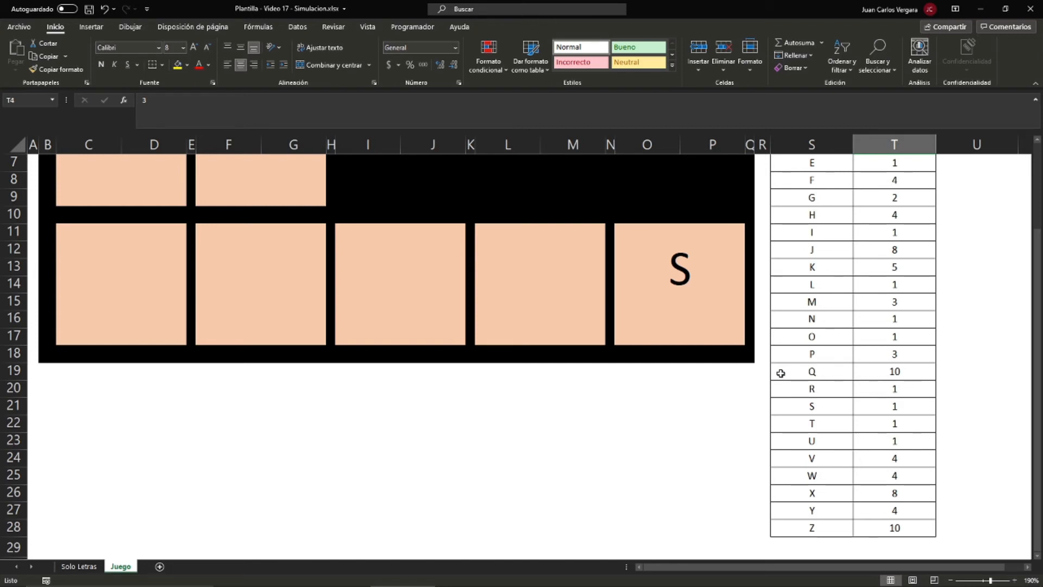
- In the score cell O16 of the last lower tile, start a BUSCARV formula with the letter in O11 as lookup value
left_click(831, 371)
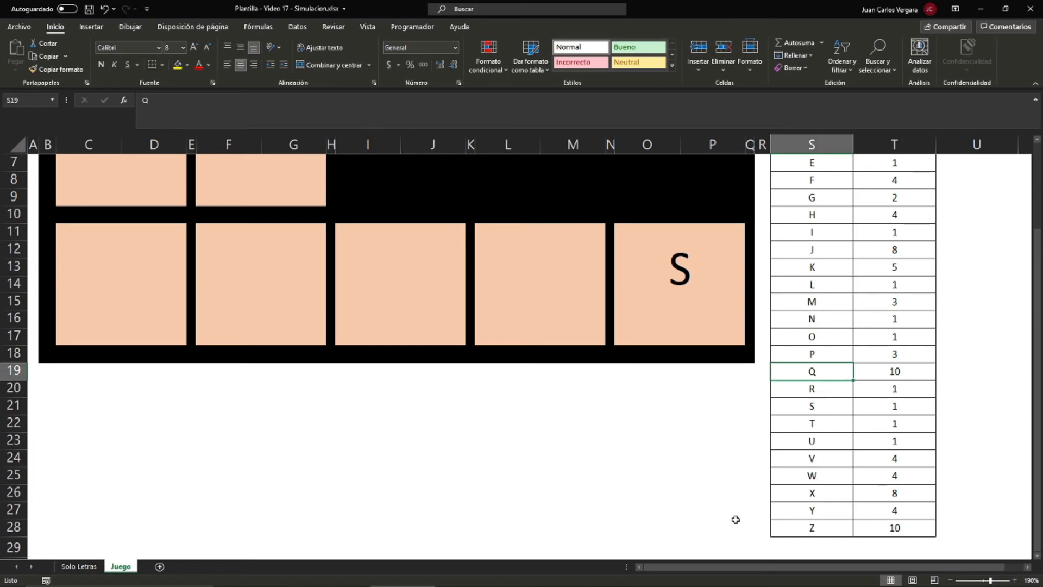
scroll(728, 519, "up", 1)
scroll(728, 520, "up", 1)
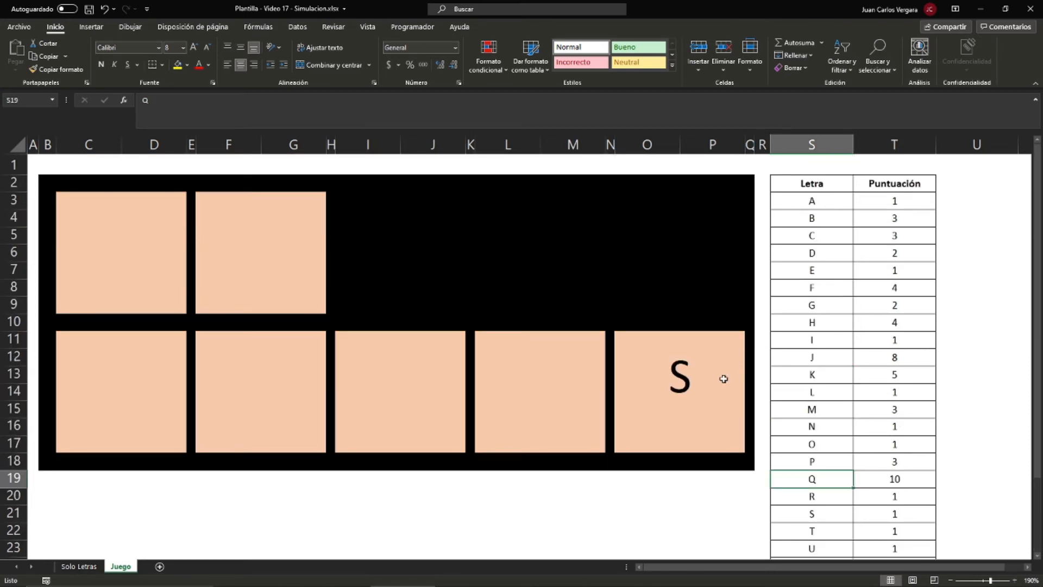
left_click(703, 421)
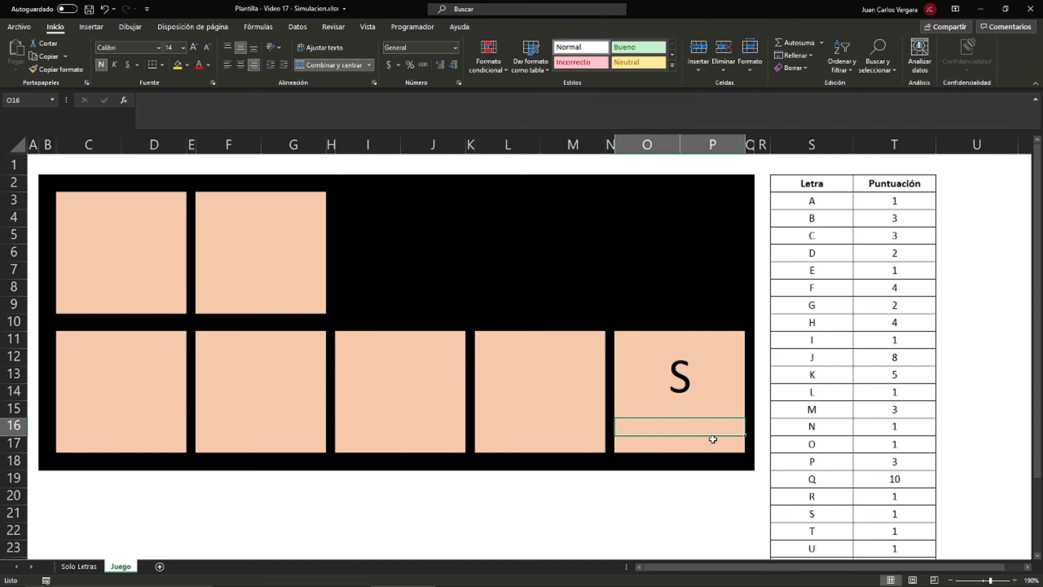
type("=")
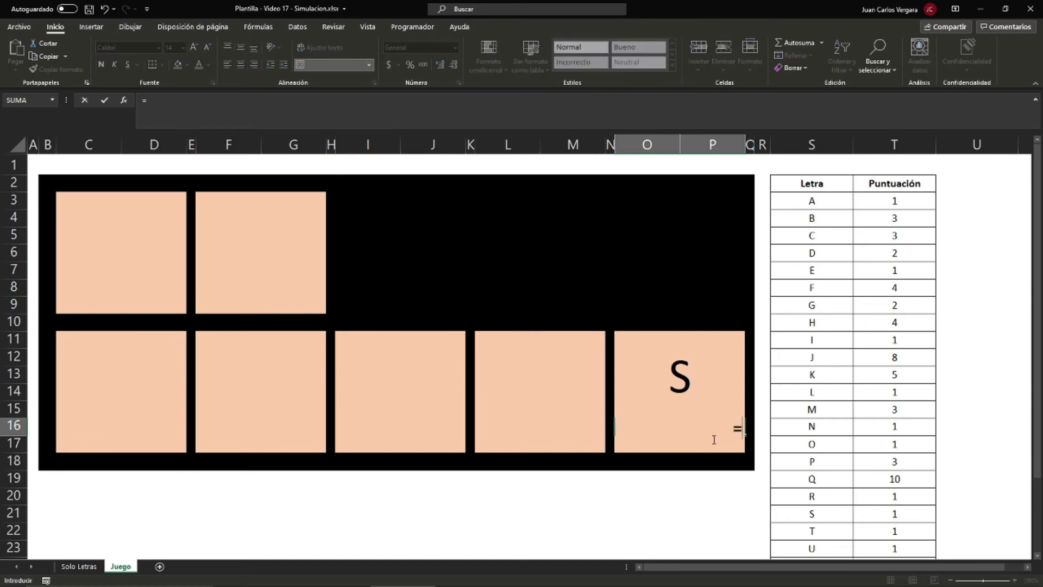
type("BUSCARV(")
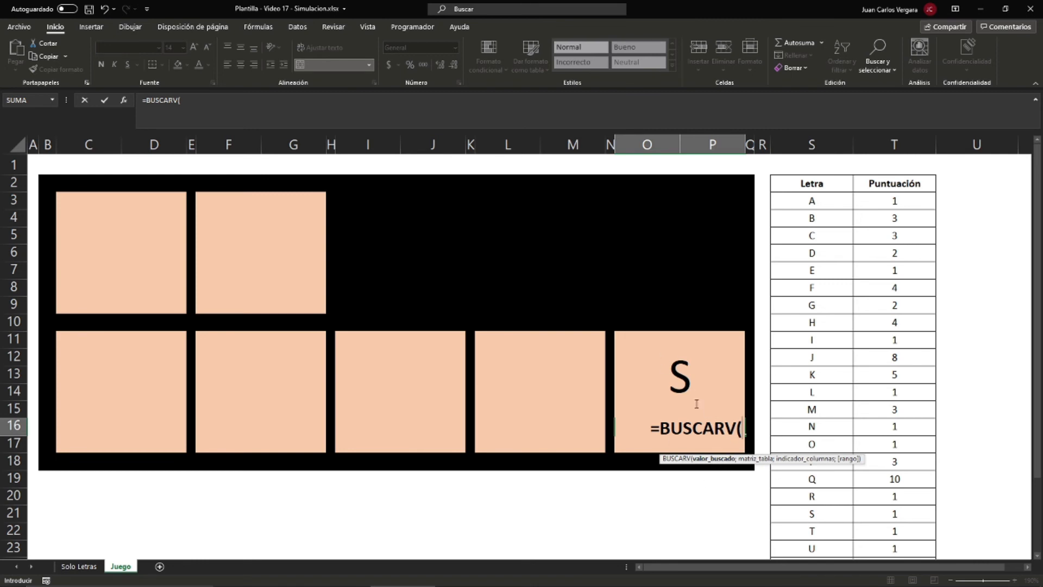
left_click(686, 380)
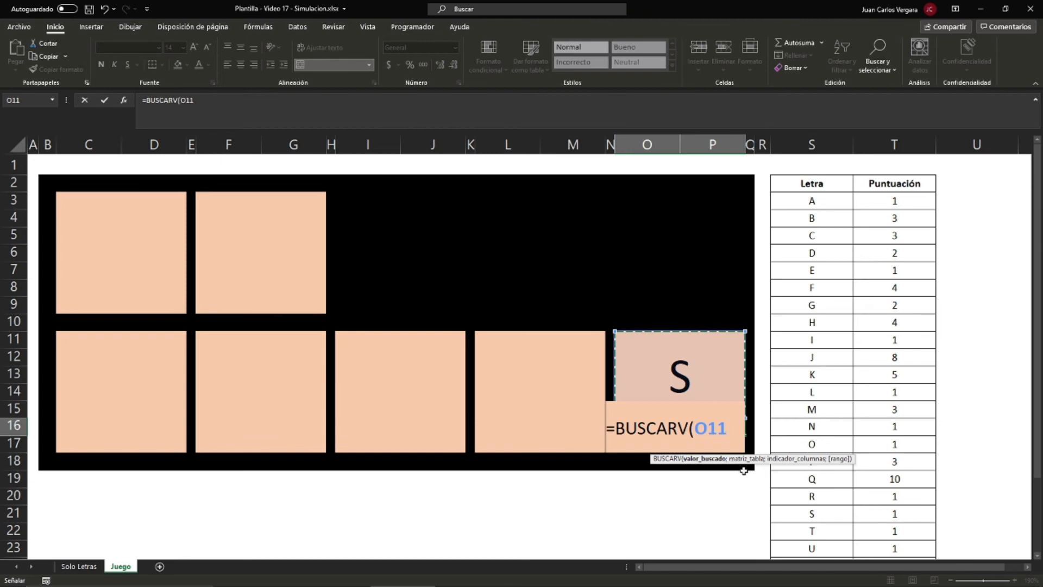
type(";")
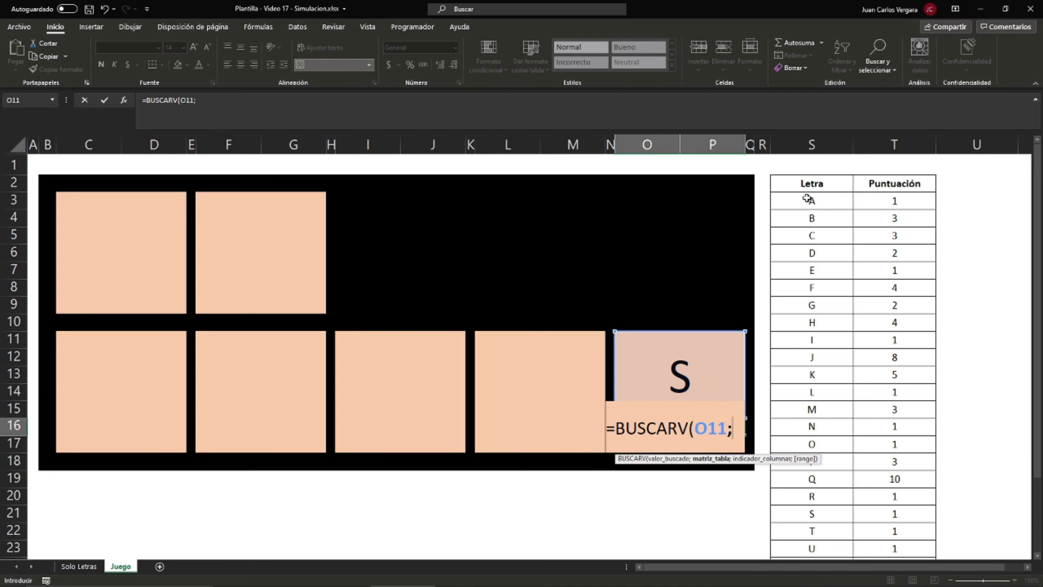
- Complete O16's BUSCARV with the absolute range $S$3:$T$28, column 2 and FALSO for an exact match
left_click_drag(823, 202, 891, 492)
scroll(890, 492, "up", 3)
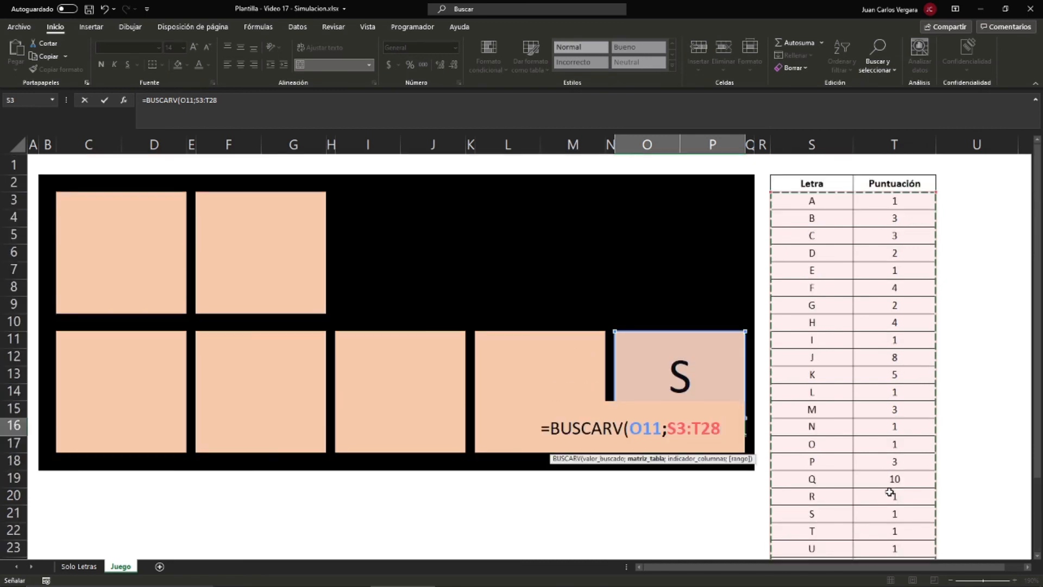
key("F4")
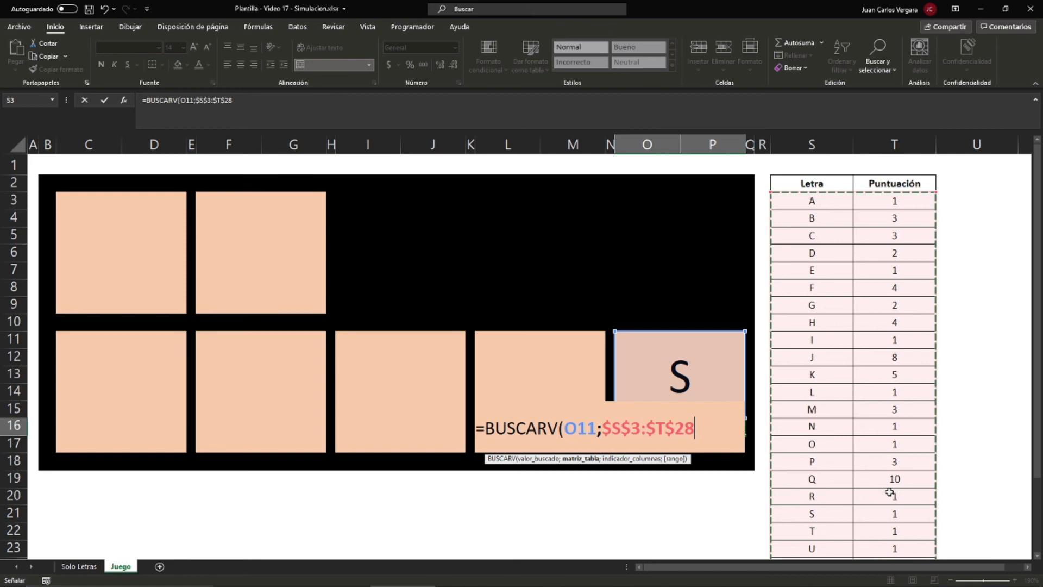
type(";")
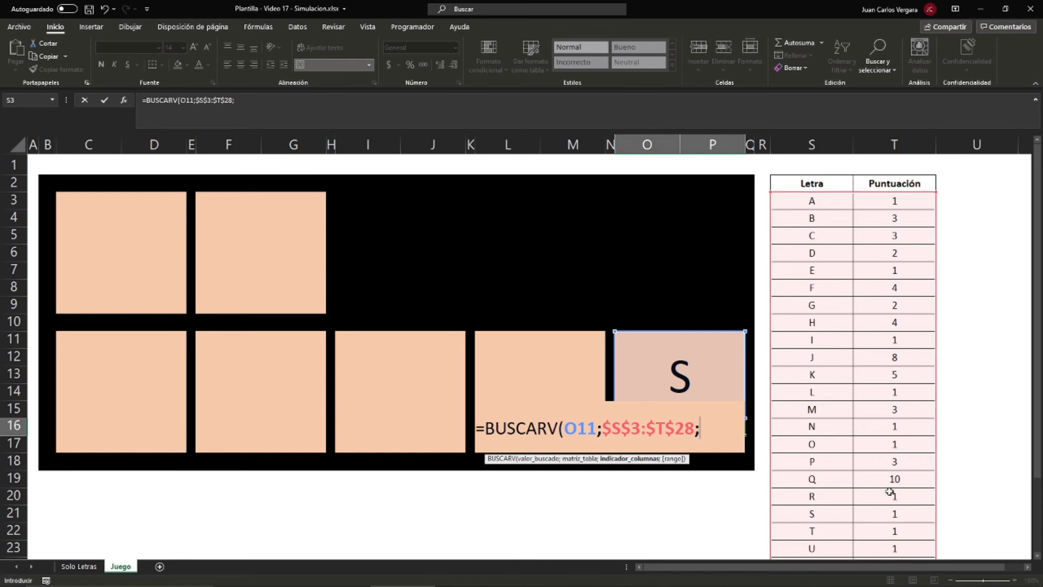
type("2")
type(";")
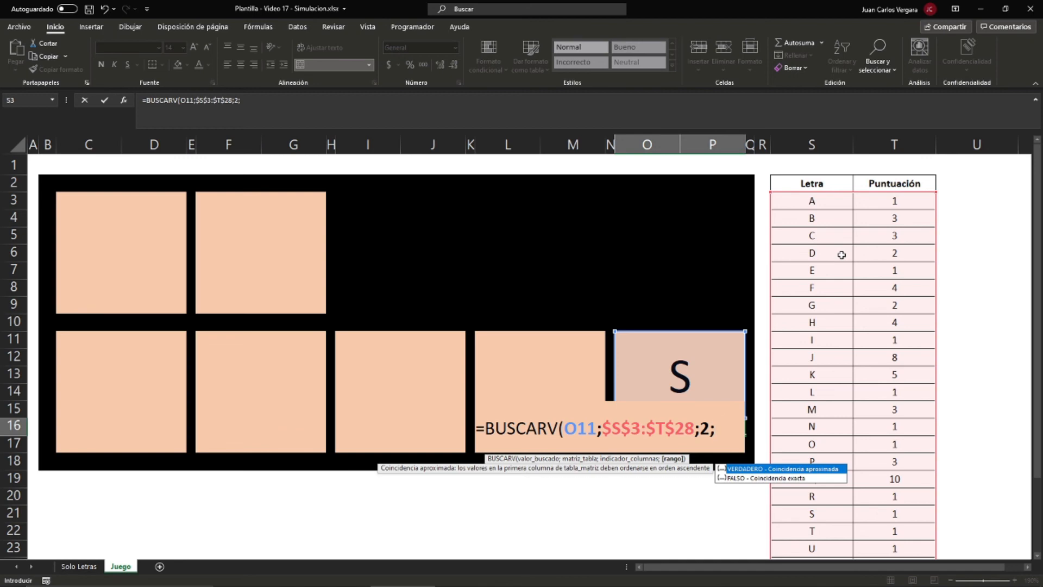
type("FALSO)")
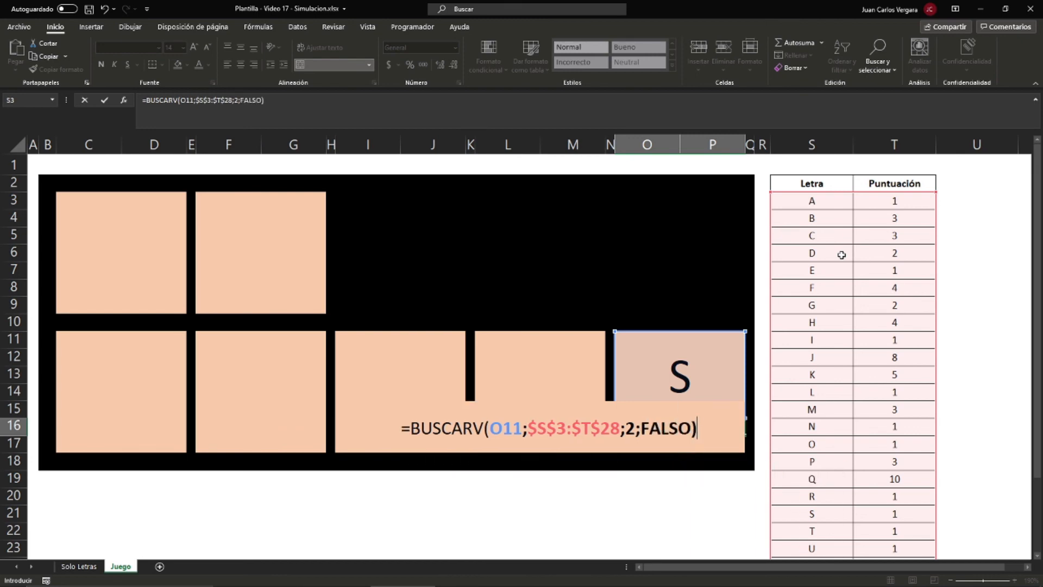
key("Return")
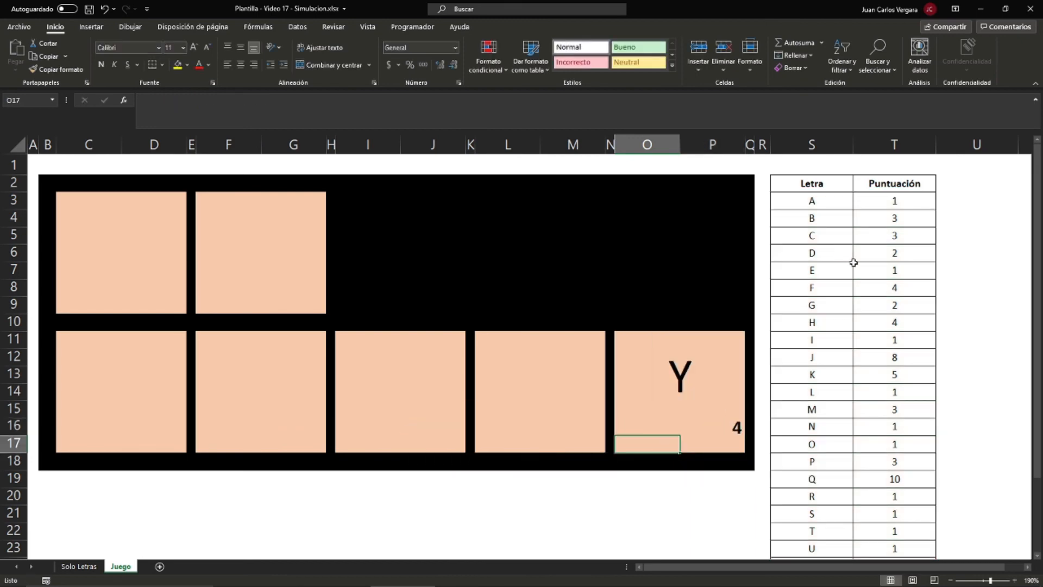
- Recalculate the sheet several times and compare the last tile's letter and score with the Puntuación table
left_click(737, 428)
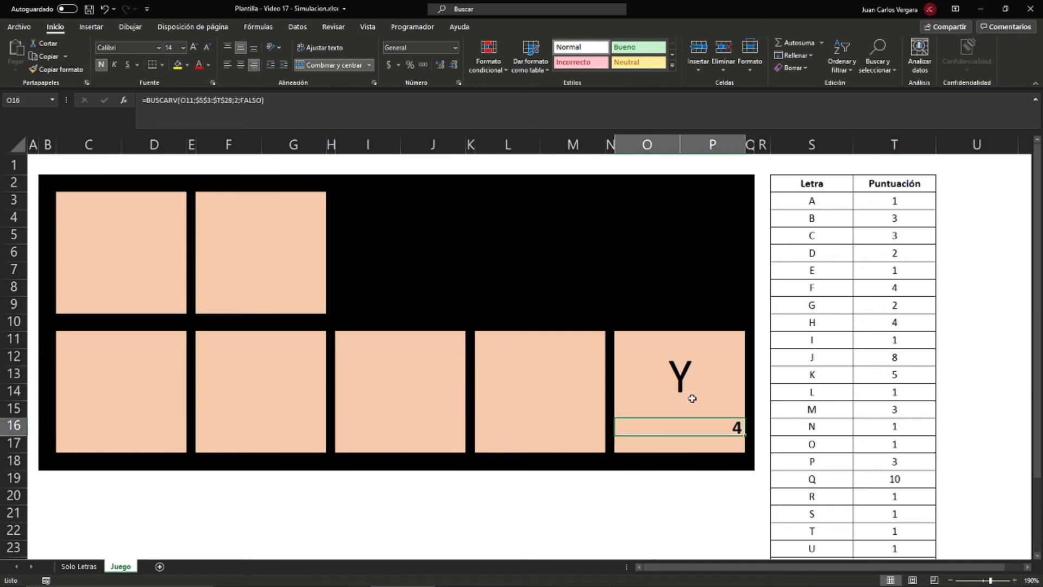
scroll(839, 418, "down", 2)
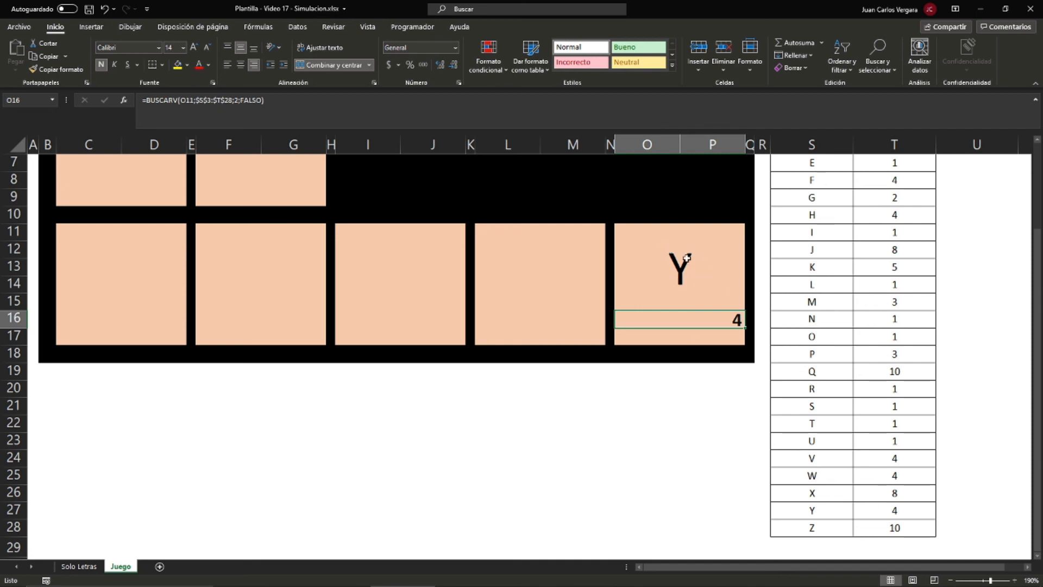
key("F9")
key("F9")
key("F9")
scroll(705, 499, "up", 2)
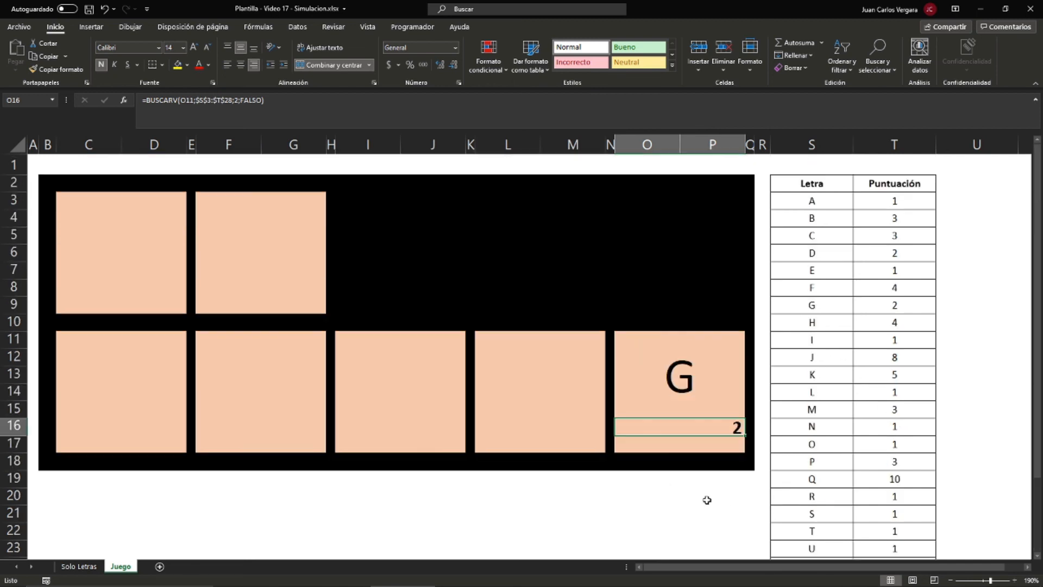
- Copy the letter and score formulas from O11:O16 into the other four lower-row tiles, at L11, I11, F11 and C11
left_click(649, 373)
left_click_drag(652, 412, 653, 423)
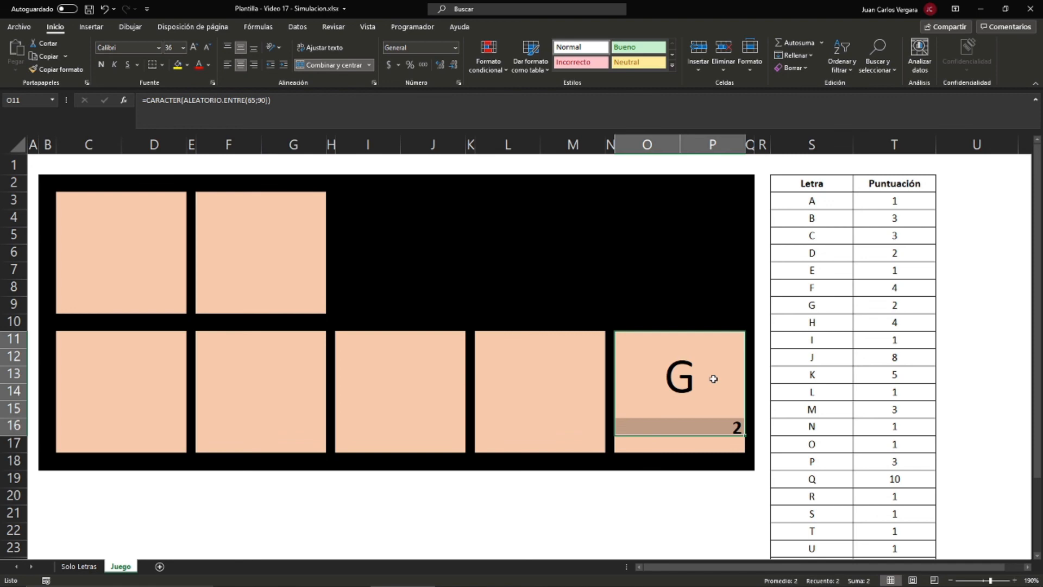
key("ctrl+c")
left_click(528, 338)
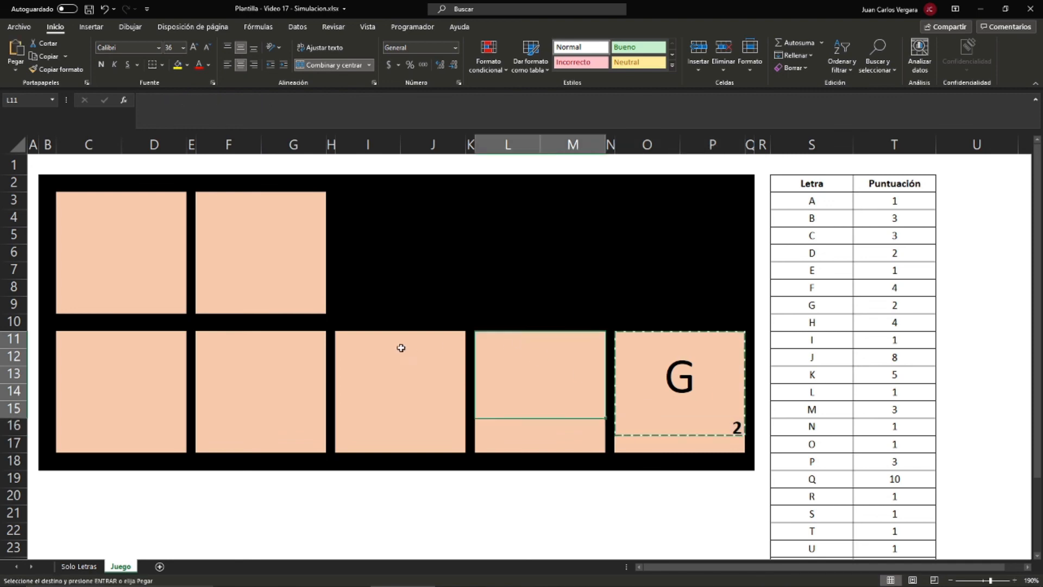
key("ctrl+v")
left_click(401, 348)
key("ctrl+v")
left_click(259, 340)
key("ctrl+v")
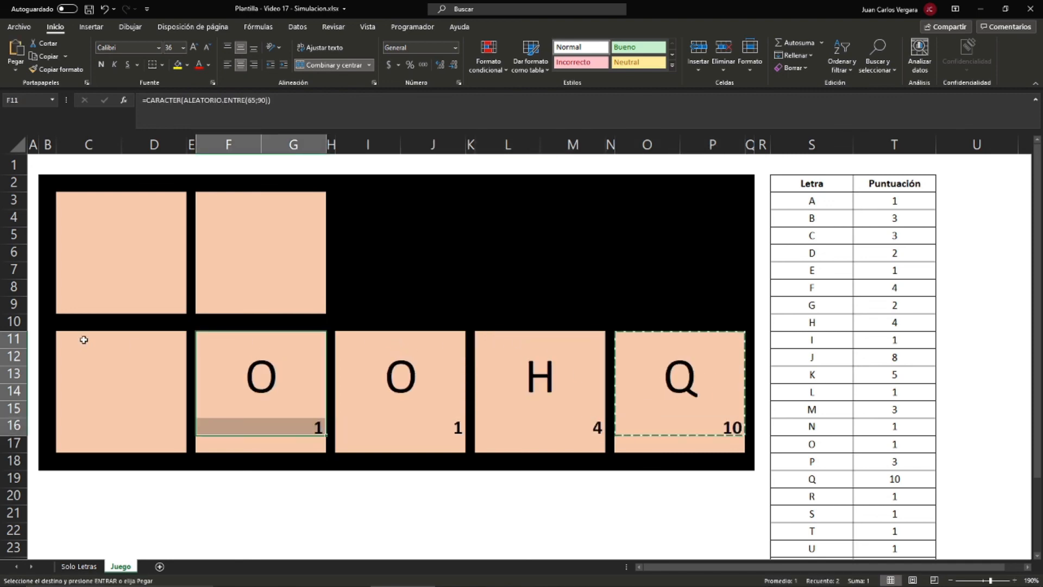
left_click(83, 339)
key("ctrl+v")
- Paste the copied letter and score formulas into the two upper-row tiles, at C3 and F3
left_click(121, 195)
key("ctrl+v")
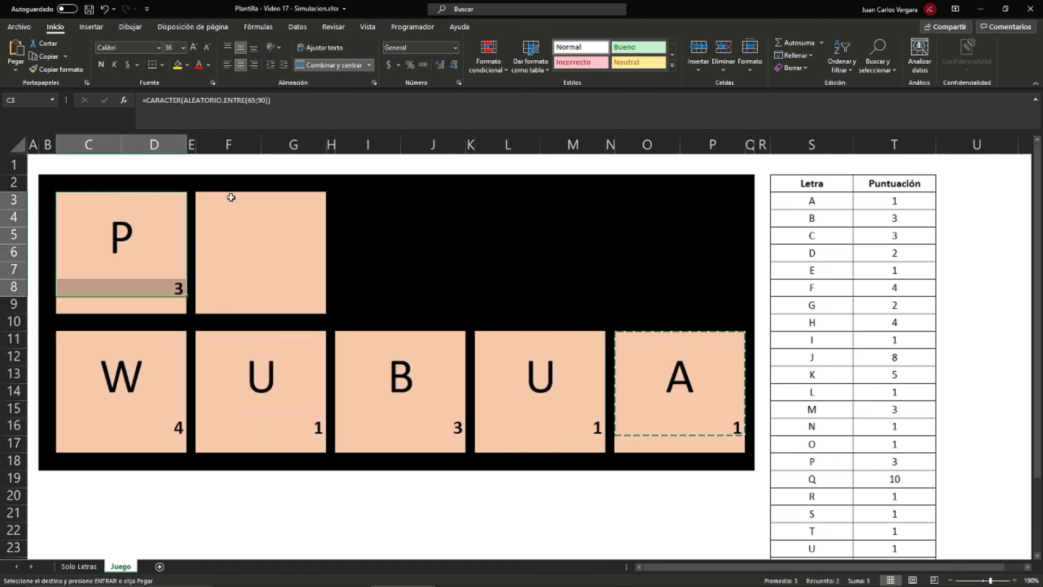
left_click(231, 197)
key("ctrl+v")
- Recalculate the sheet repeatedly from an empty cell to check that all seven tiles draw random letters with their scores
left_click(517, 509)
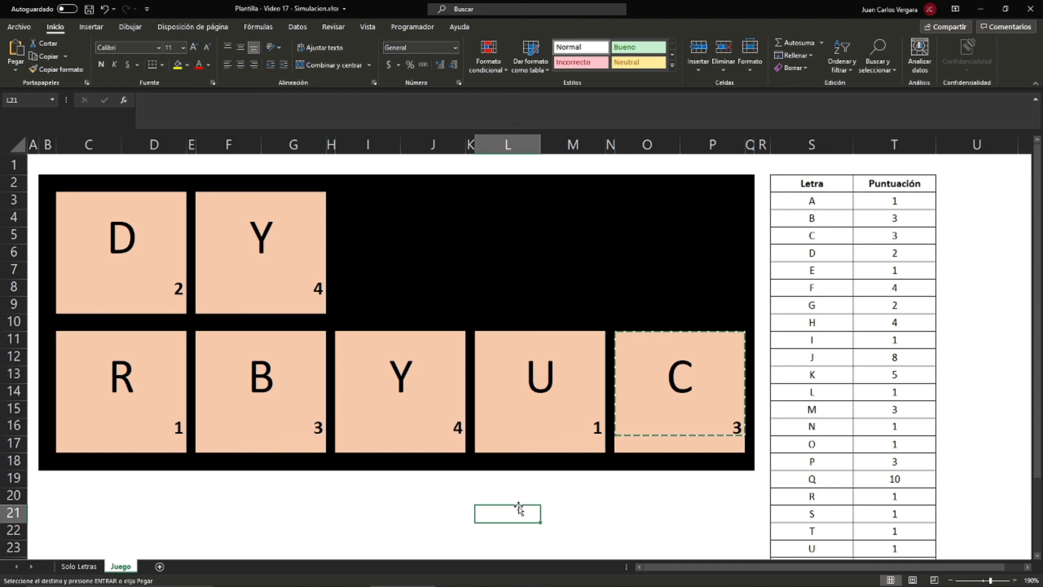
key("F9")
key("F9")
key("F9")
key("F9")
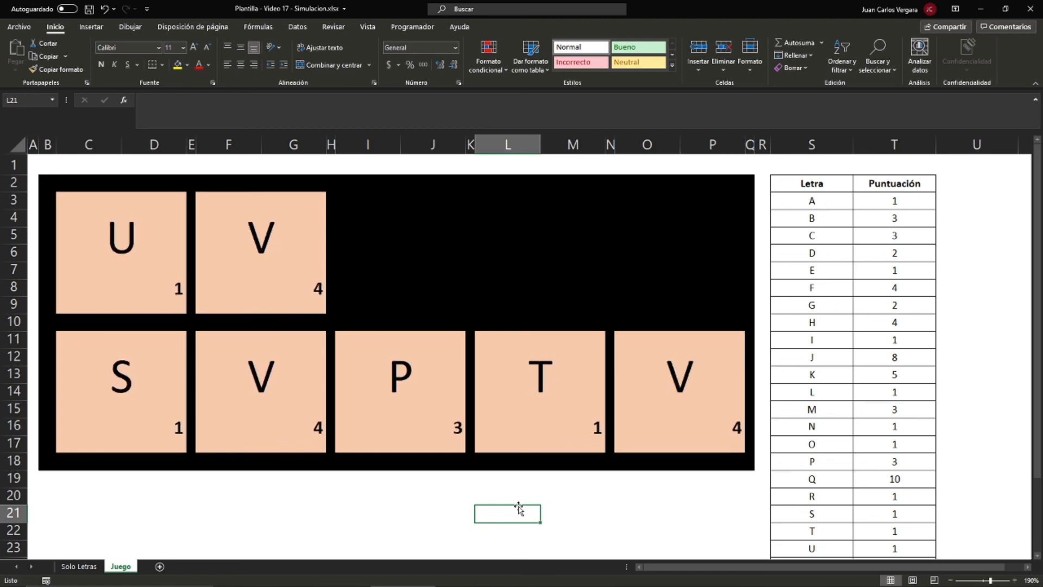
key("F9")
key("F9")
key("F9")
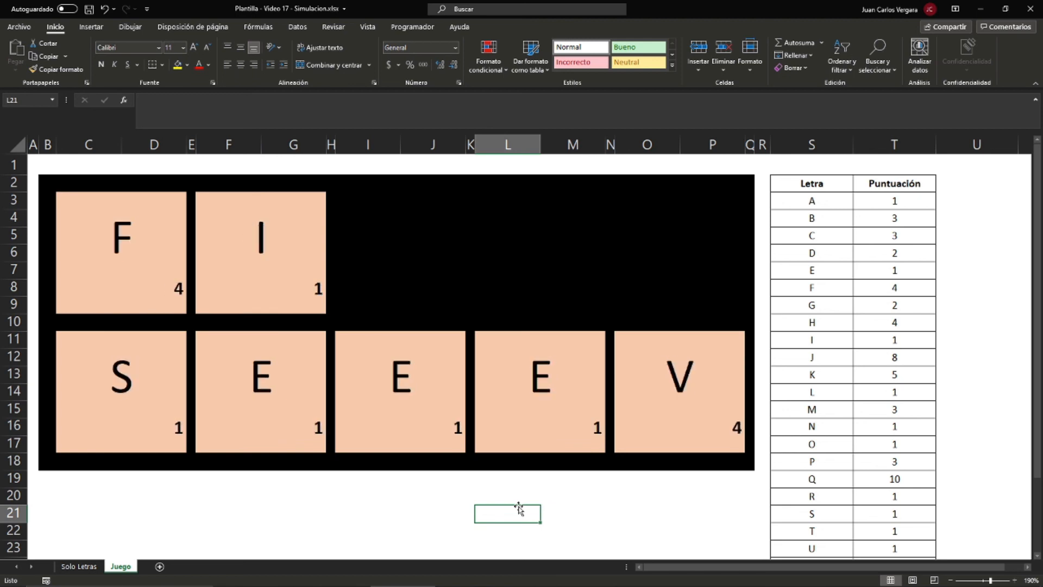
key("F9")
key("F9")
key("F9")
key("F9")
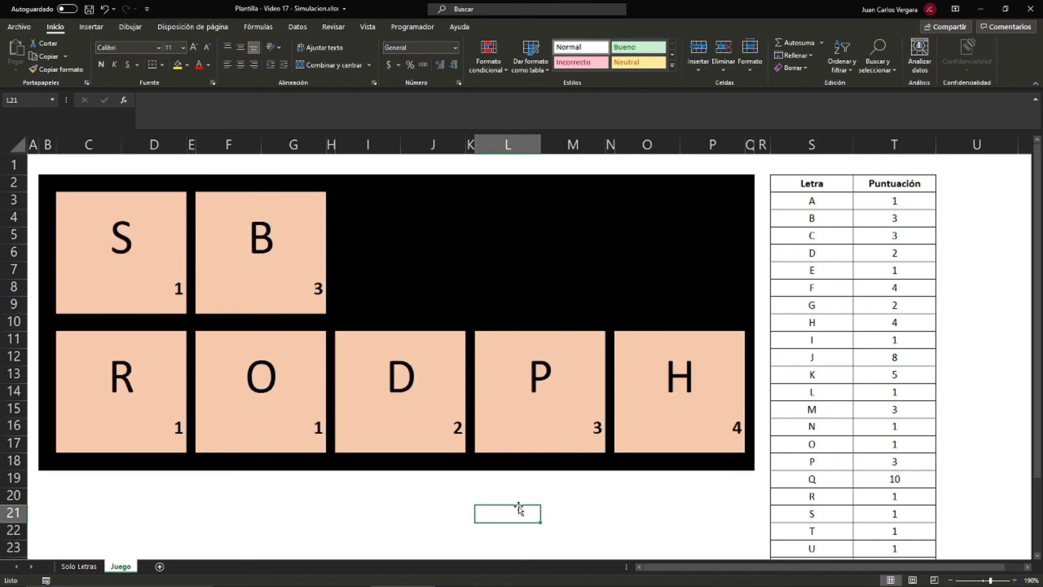